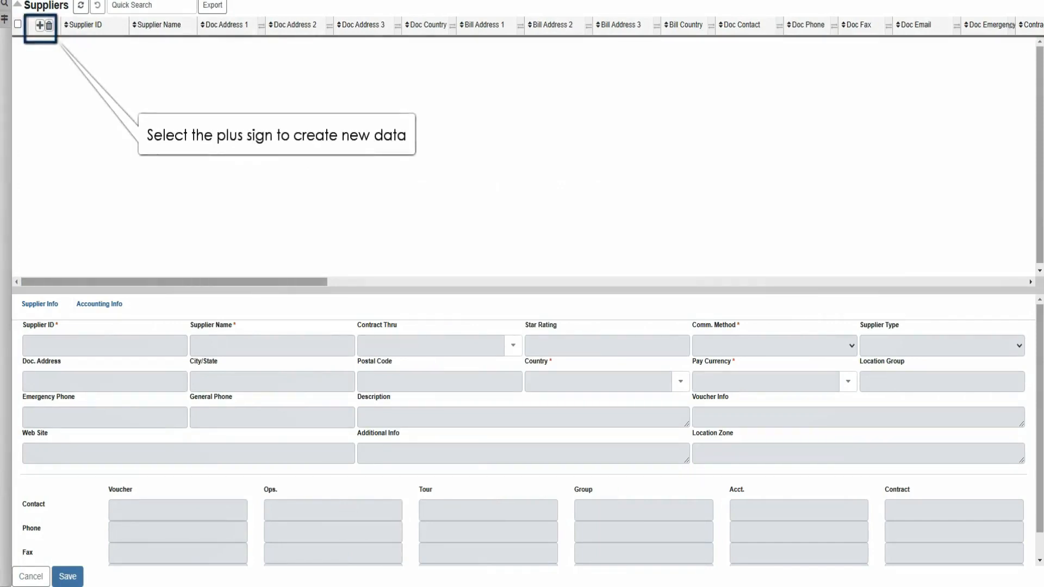
Start a new supplier record with the supplier ID US-LAS-TRP and the name Tropical Hotel.
left_click(40, 25)
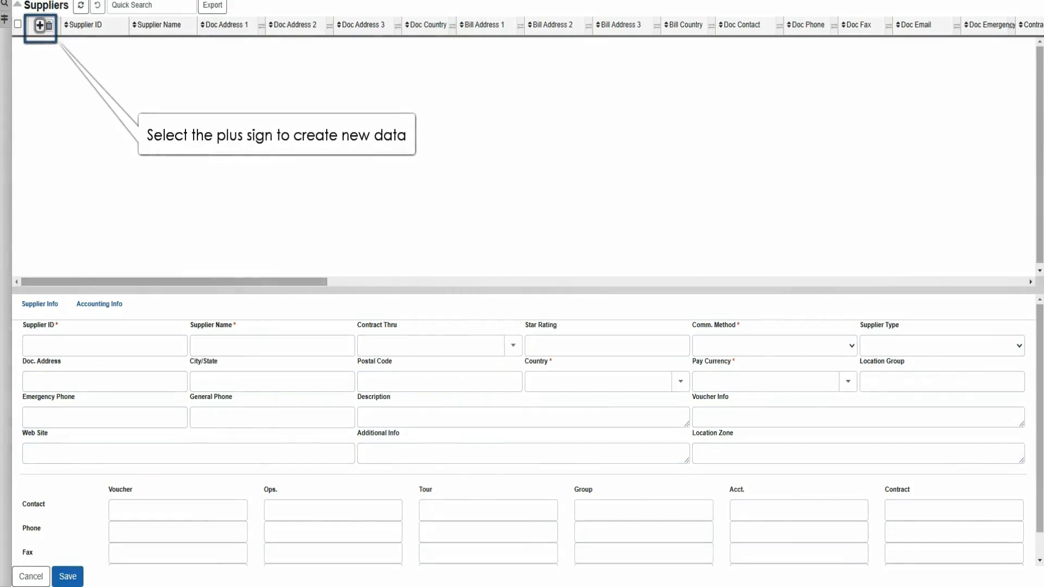
left_click_drag(524, 290, 523, 97)
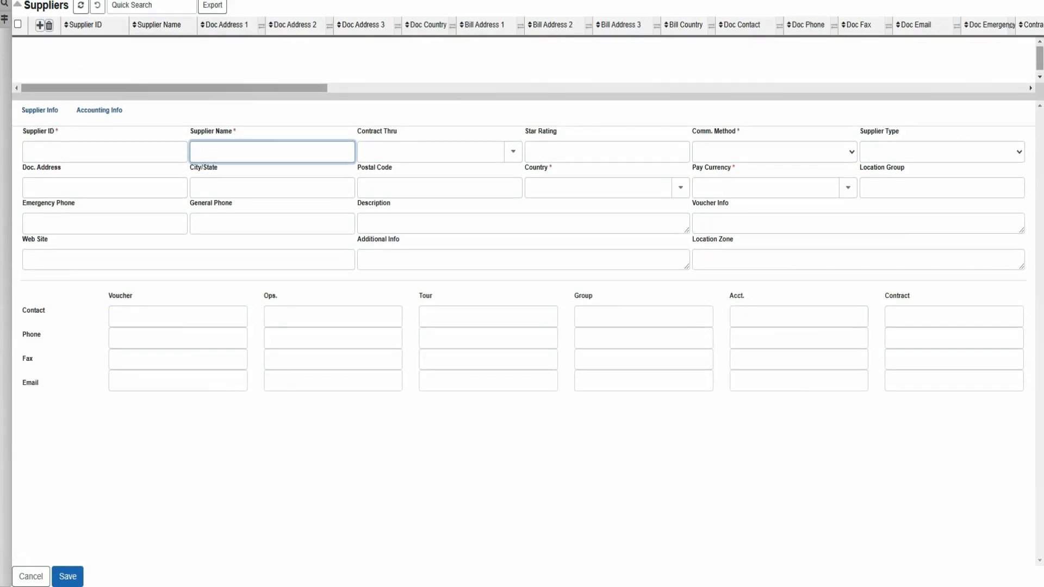
left_click(104, 152)
type("US-LAS-TRP")
key("Tab")
type("Tropical Hotel")
key("Tab")
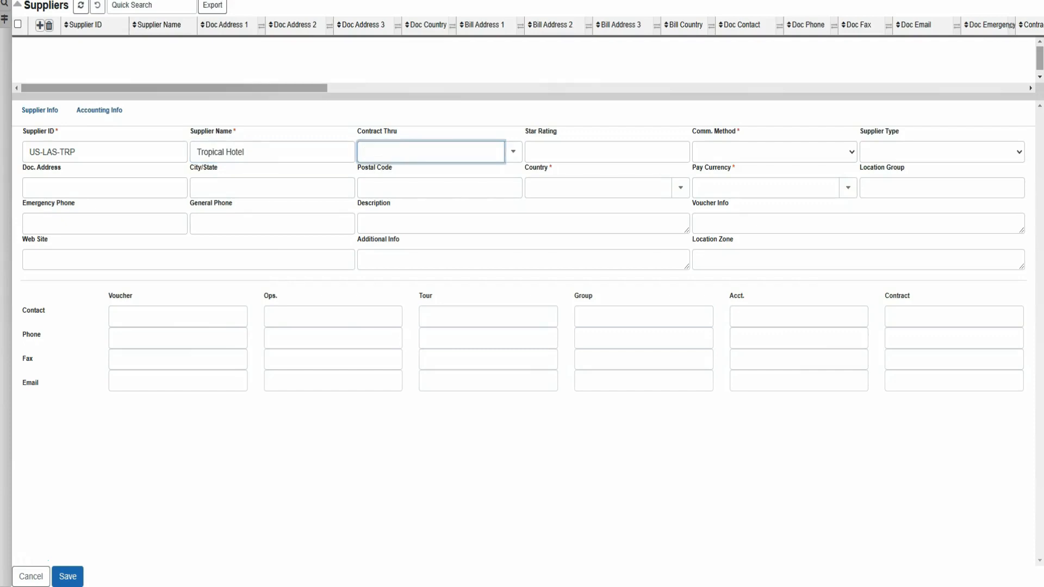
Give the new supplier a star rating of 4 and the E-mail Communication method, leaving Contract Thru empty.
key("Tab")
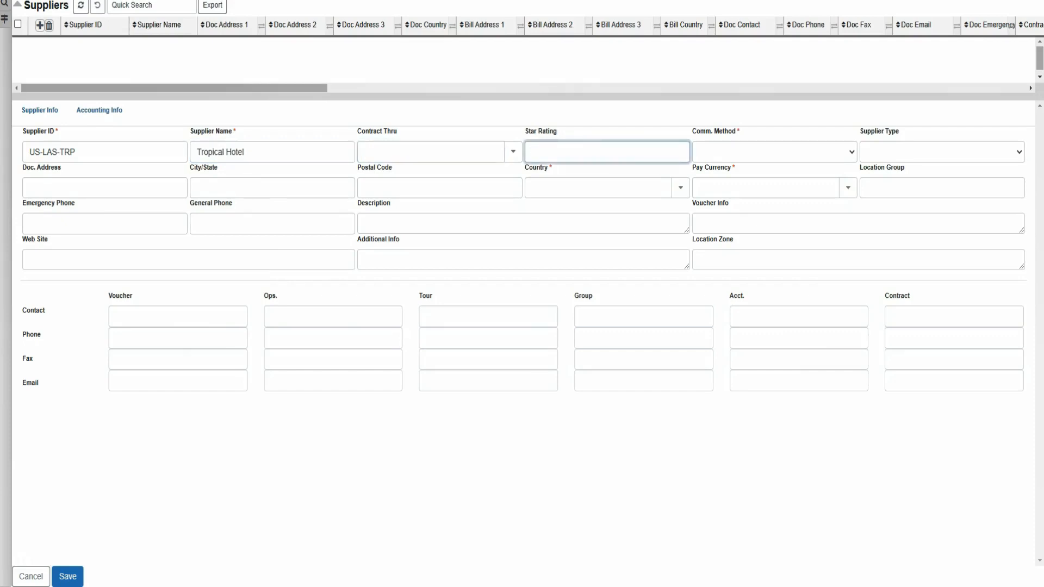
type("4")
key("Tab")
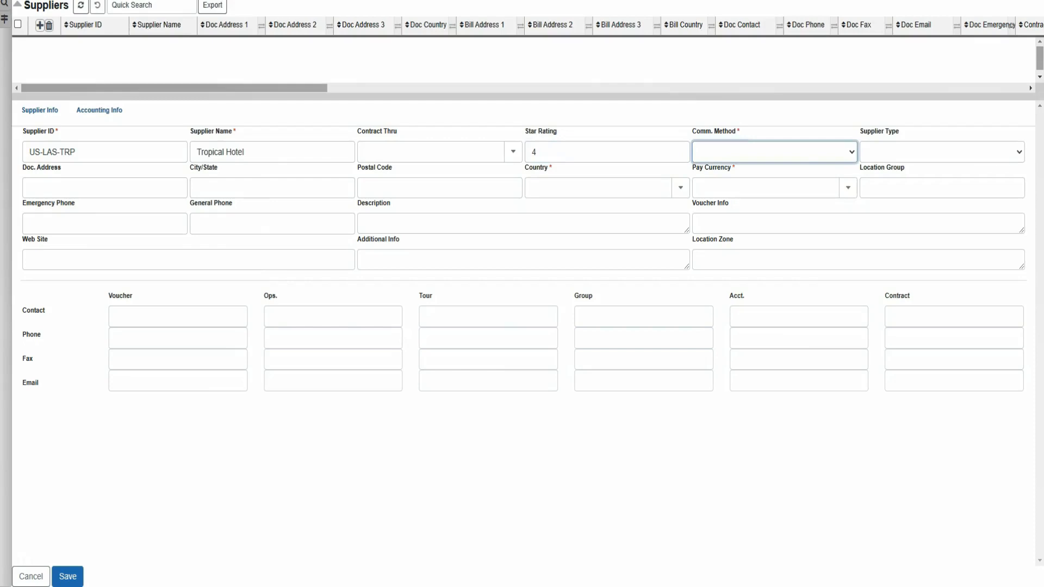
key("alt+Down")
key("Down")
key("Down")
key("Down")
key("Down")
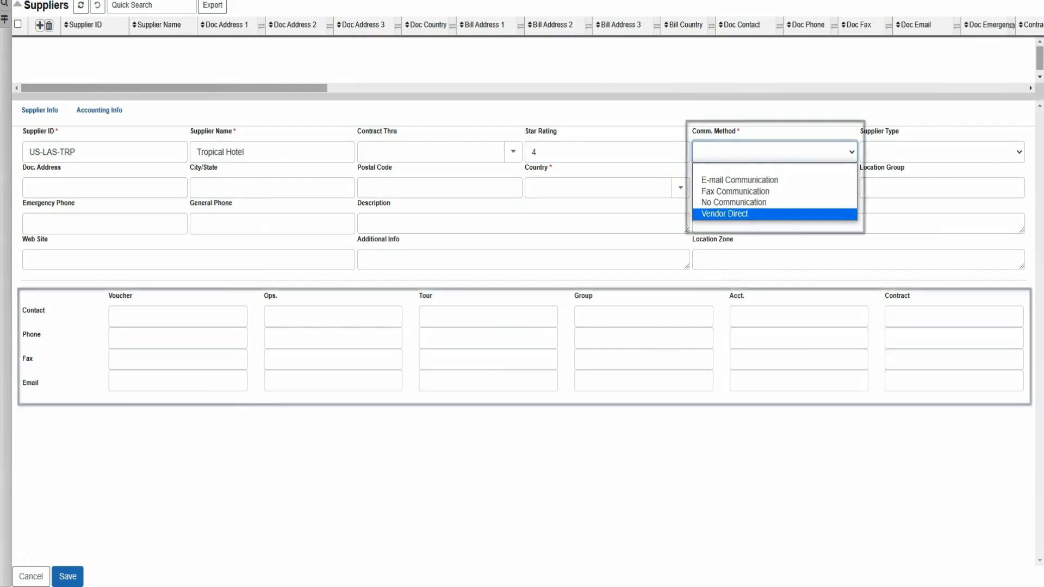
key("Up")
key("Up")
key("Up")
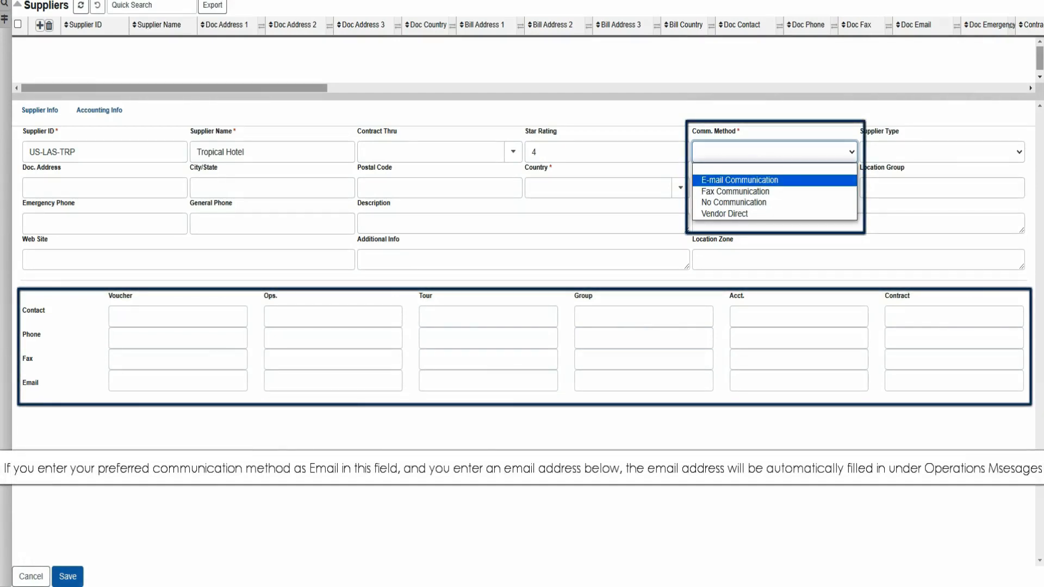
key("Return")
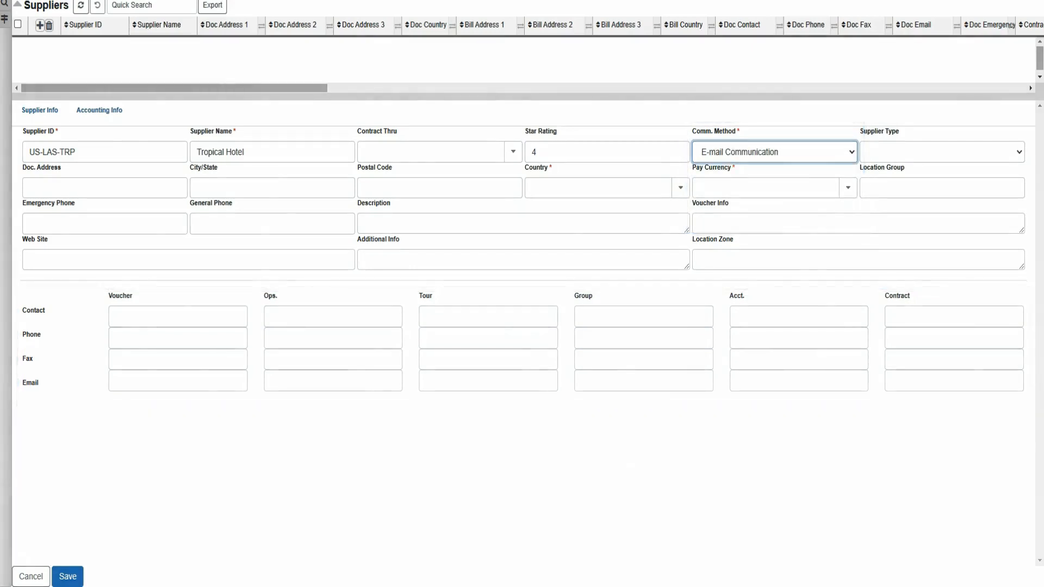
Set the new supplier's type to Travel Related Supplier.
left_click(942, 153)
key("Down")
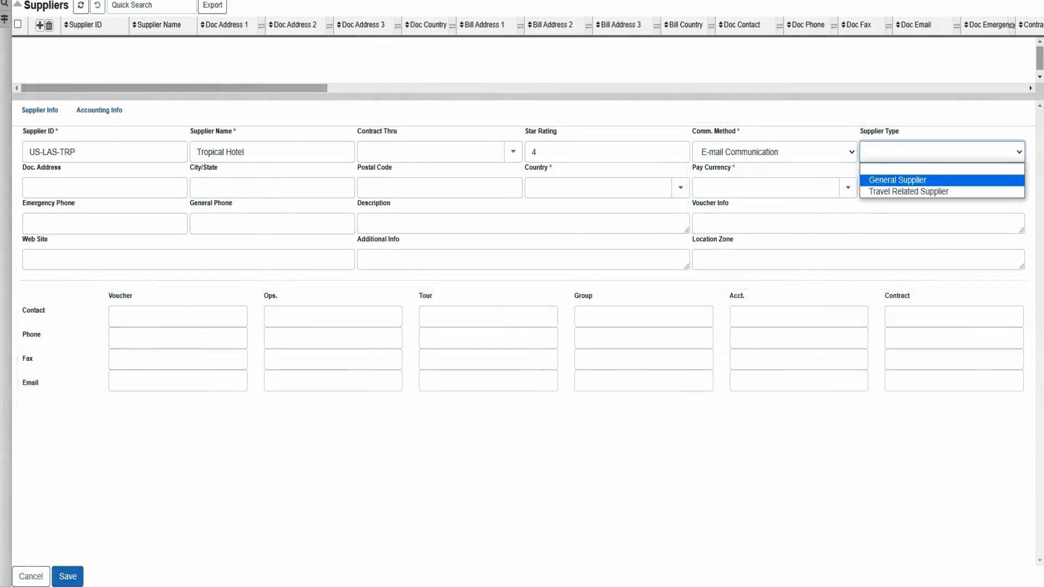
key("Down")
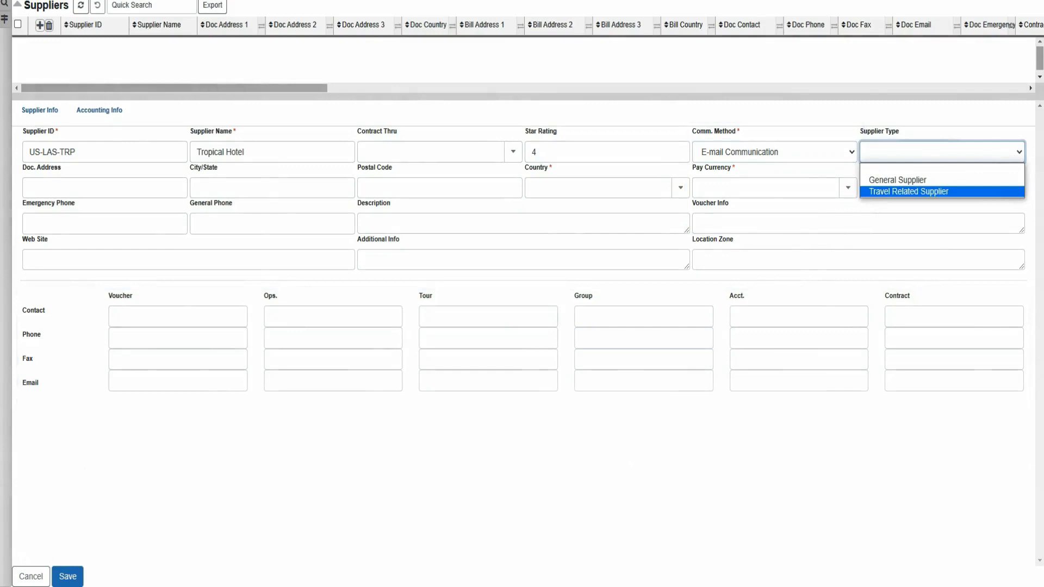
key("Return")
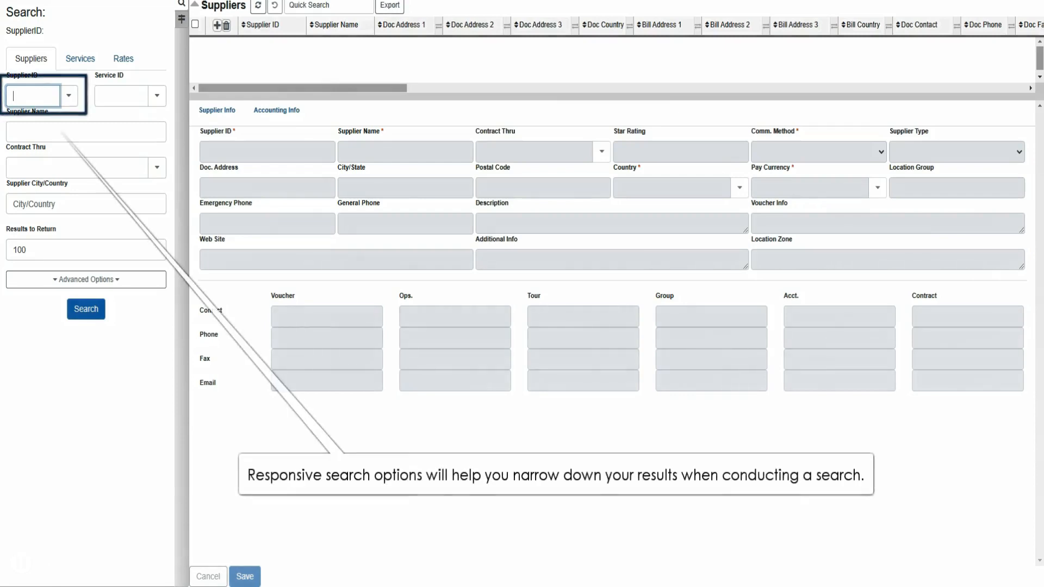
Search for the supplier with ID US-LAS-TRP and open its record for editing.
type("US-")
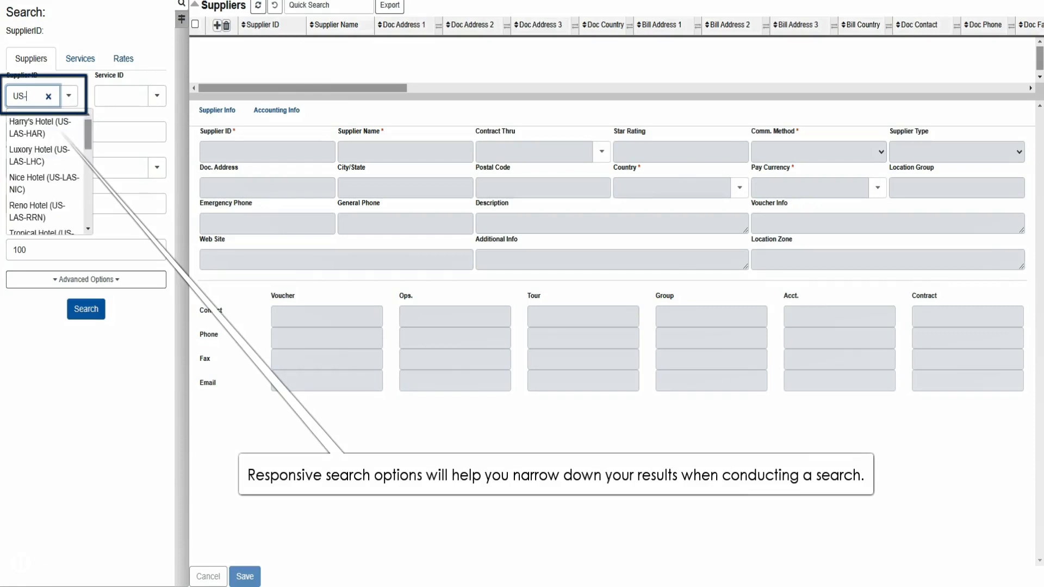
type("LAS")
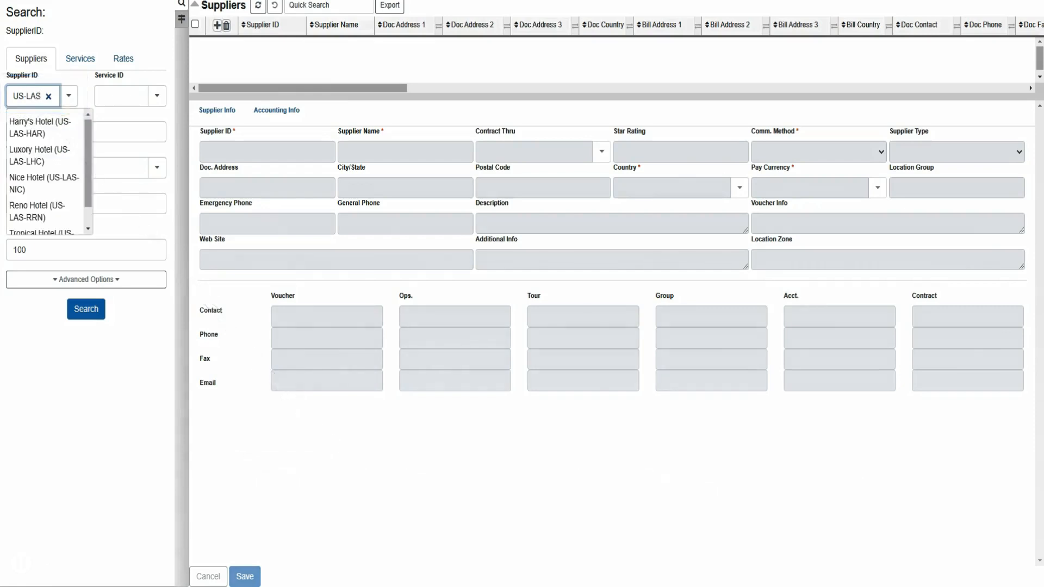
type("-TRP")
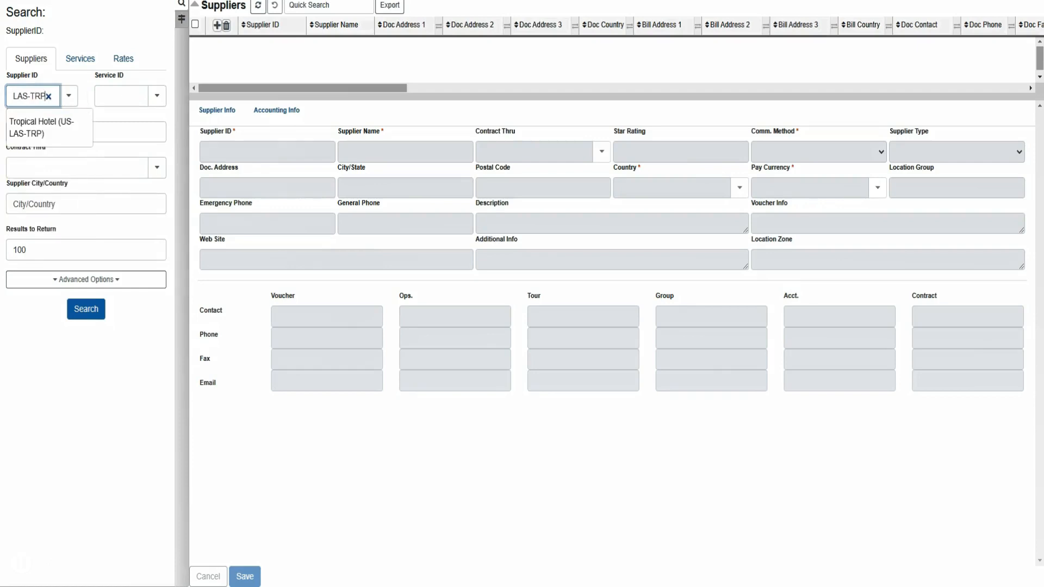
key("Down")
key("Return")
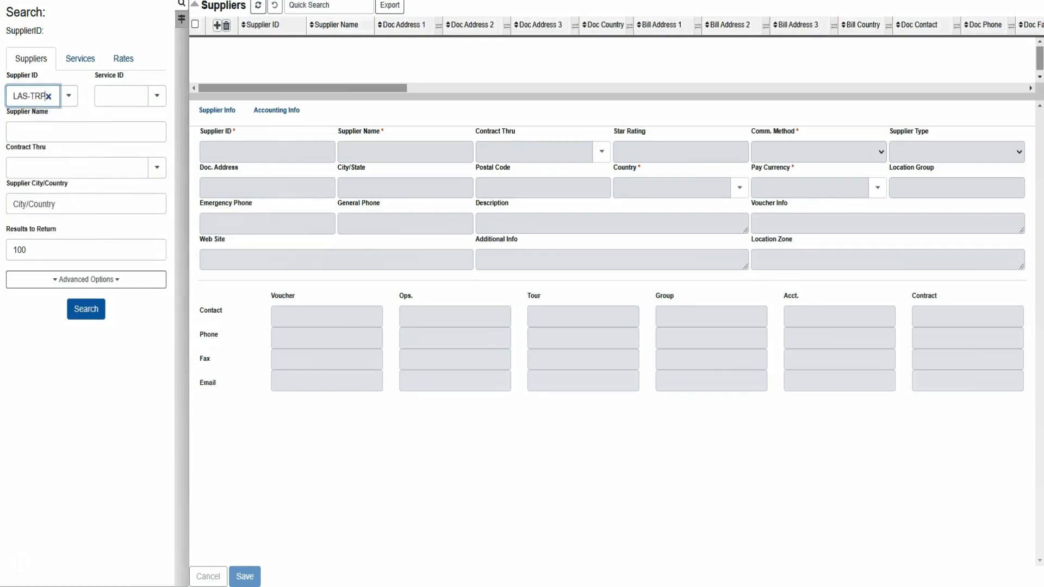
left_click(86, 308)
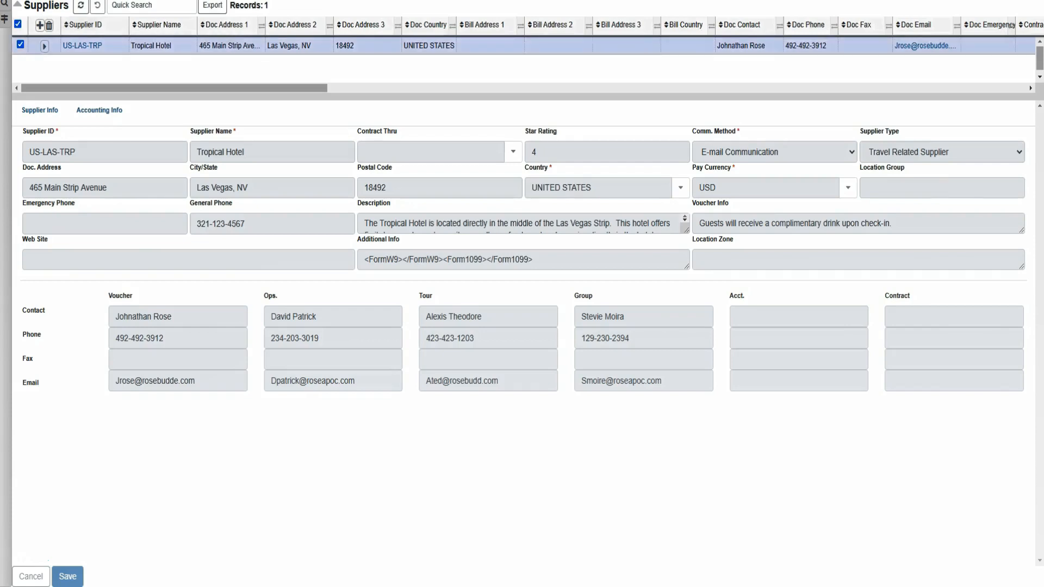
right_click(119, 46)
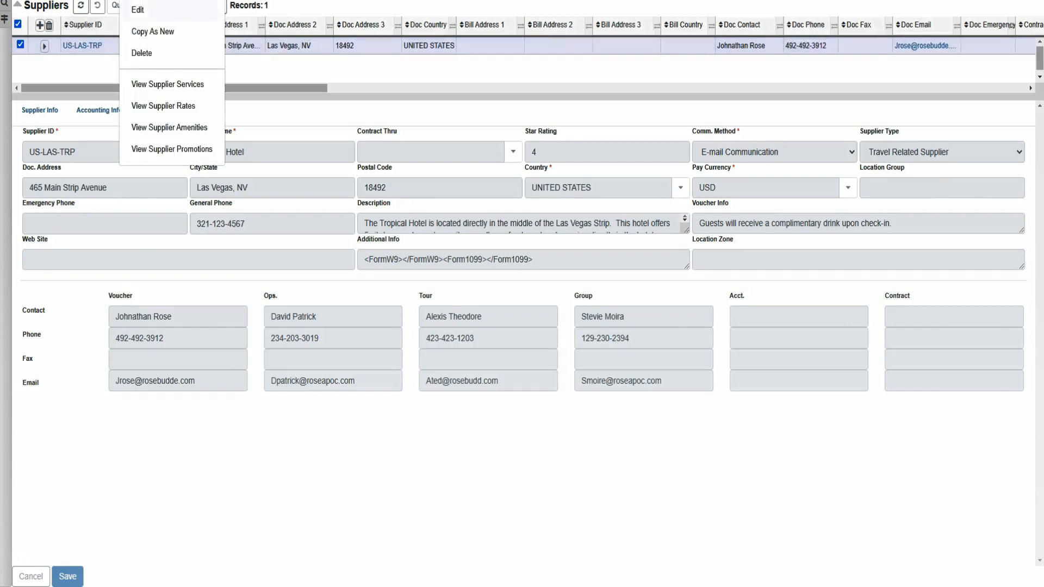
left_click(138, 10)
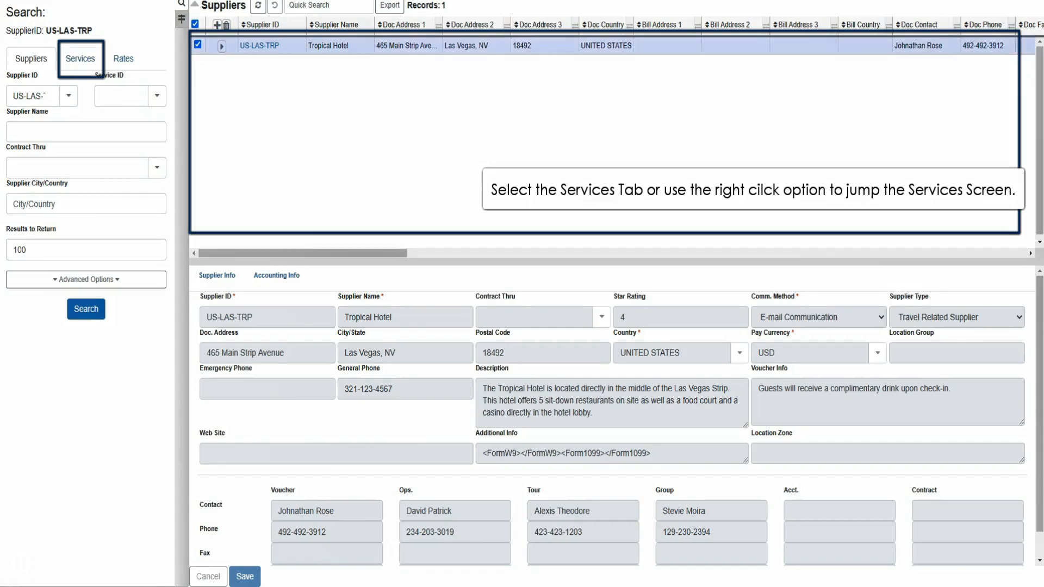
Open the services of the Tropical Hotel supplier and review the details of the services from EXECSUITE-EP to SUITE-EP.
right_click(301, 47)
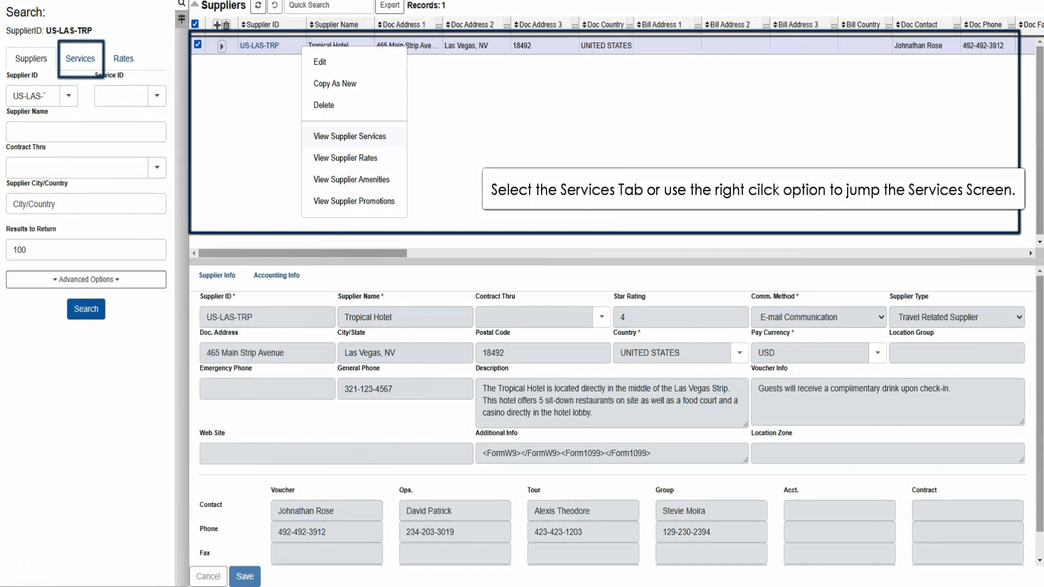
left_click(349, 136)
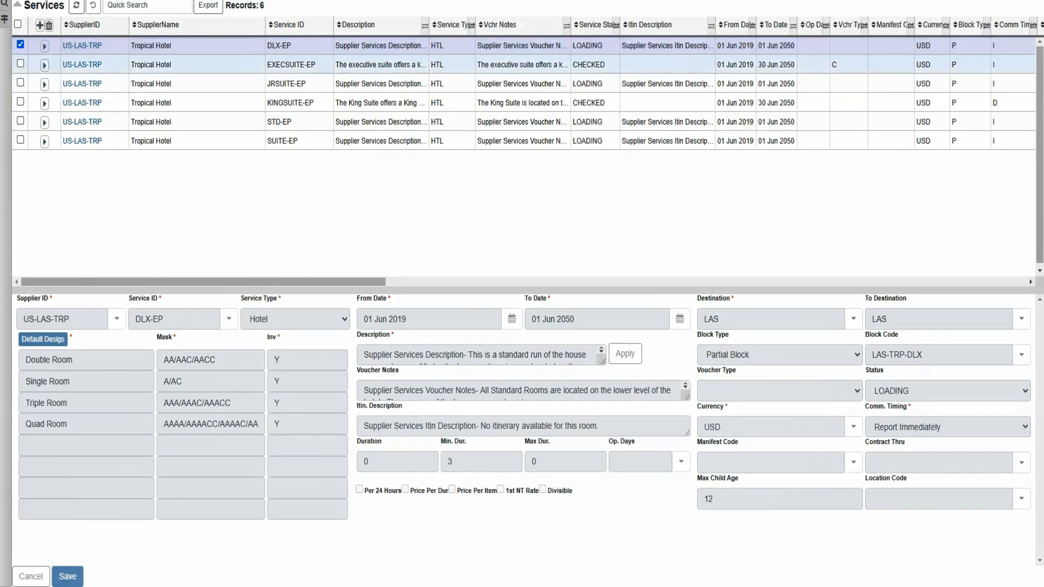
left_click(291, 64)
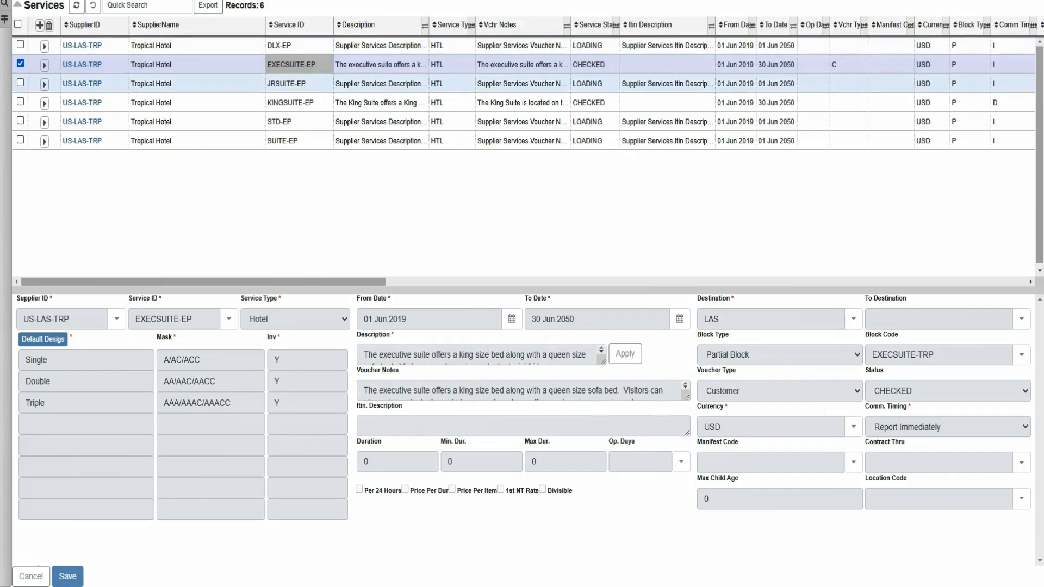
left_click(291, 83)
left_click(291, 102)
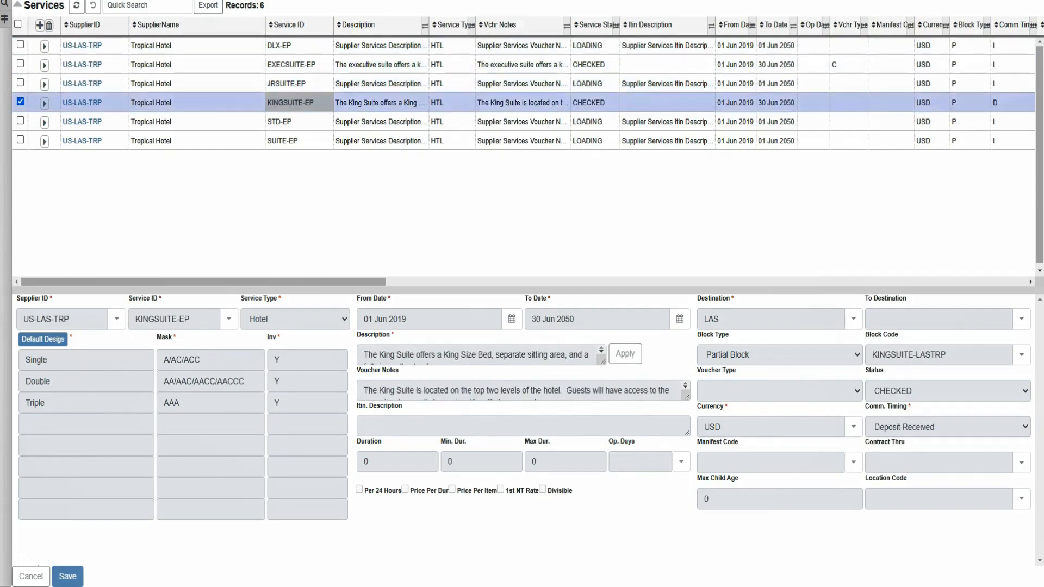
left_click(290, 121)
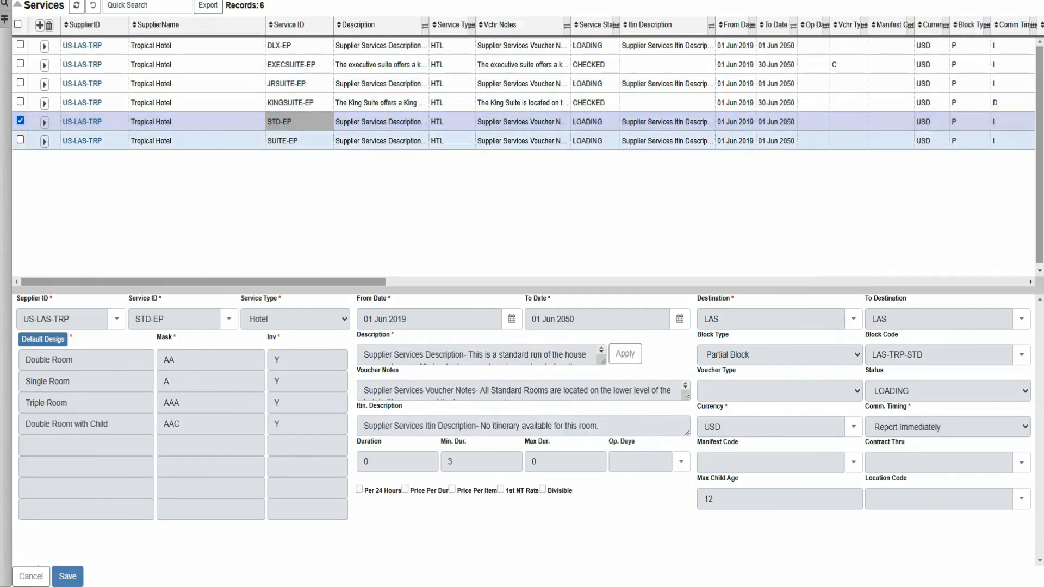
left_click(291, 140)
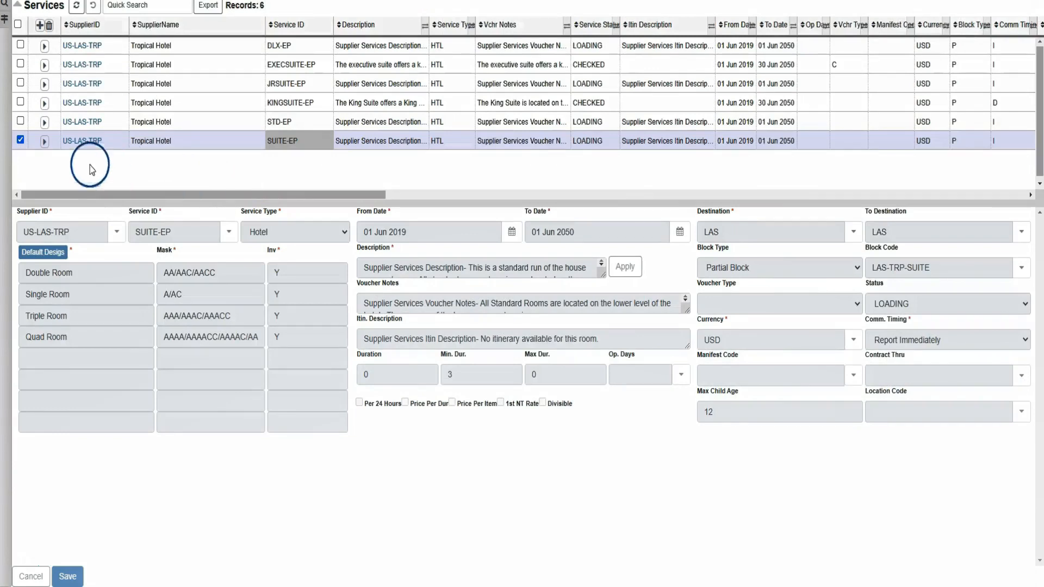
left_click(39, 26)
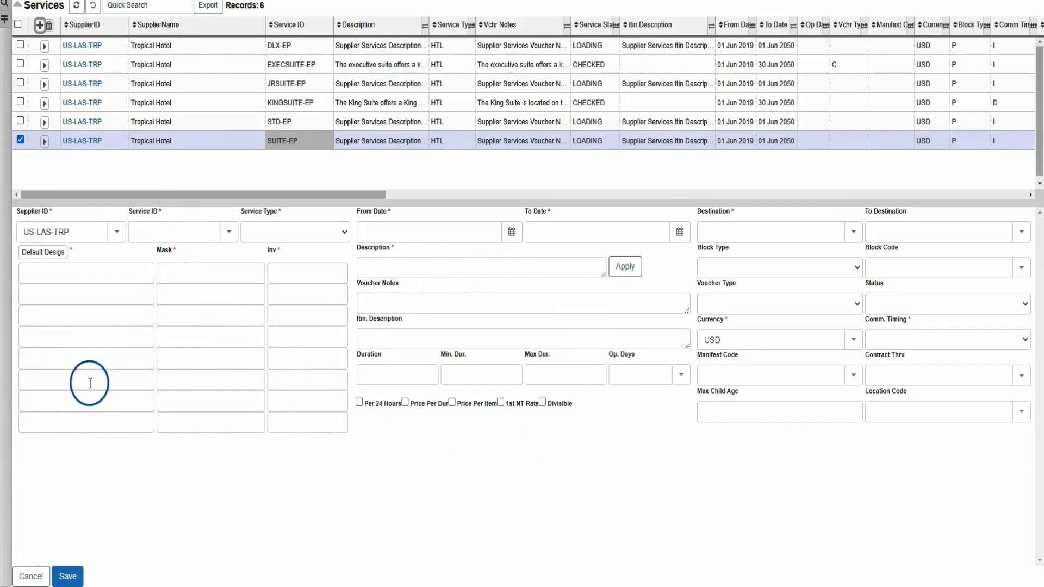
left_click(23, 578)
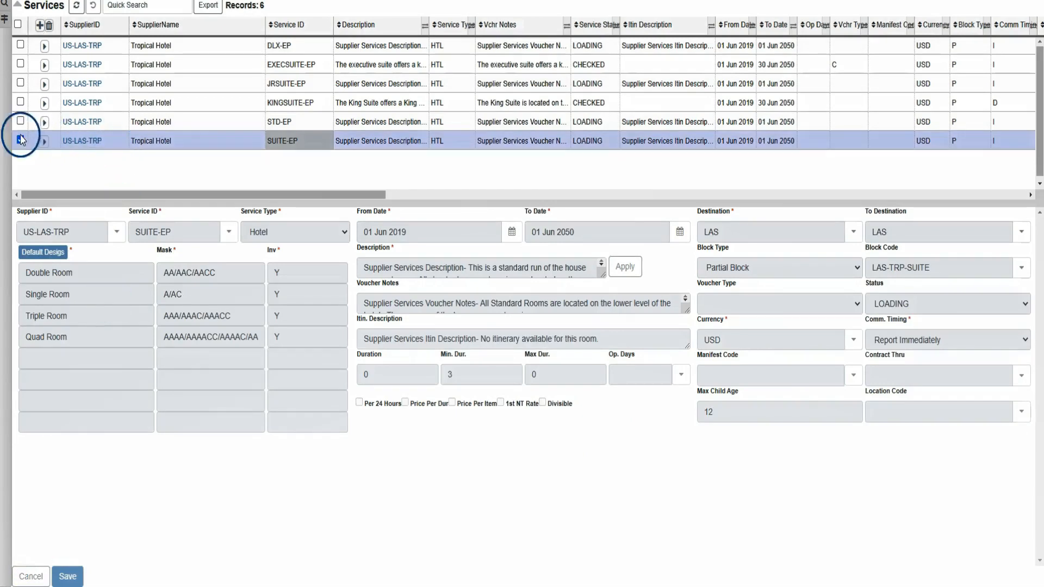
right_click(107, 139)
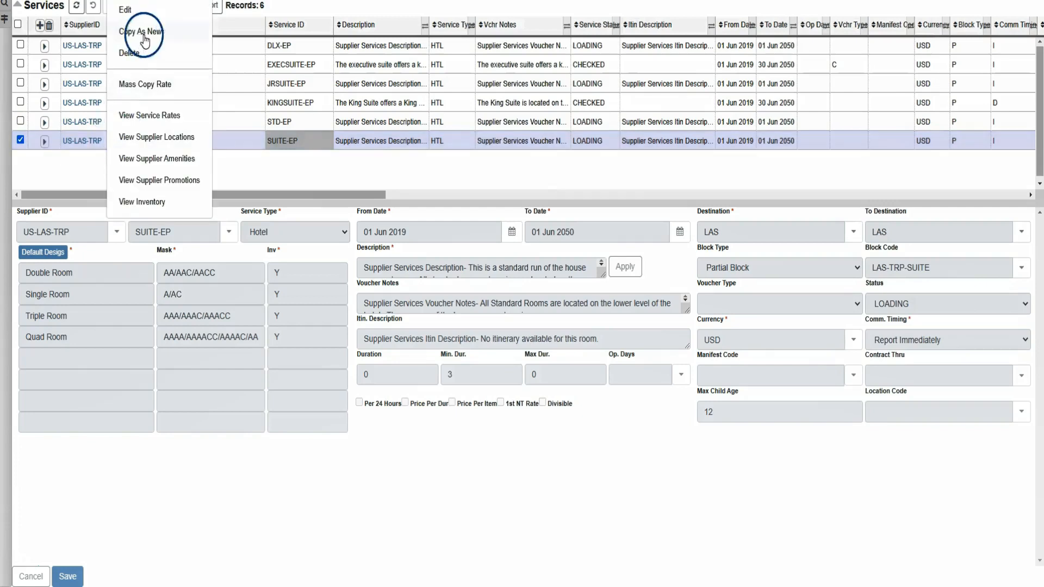
left_click(175, 36)
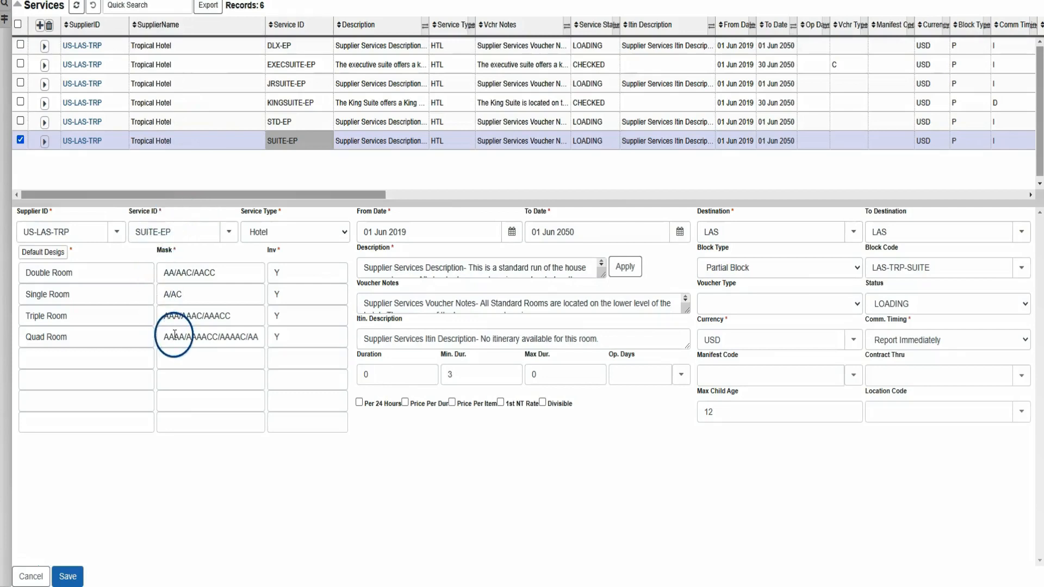
left_click(174, 232)
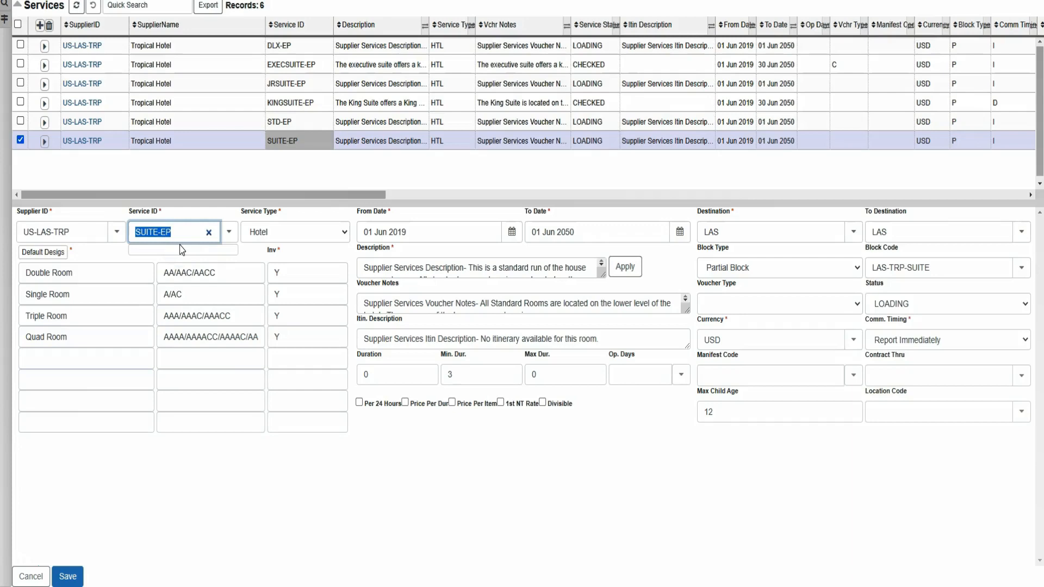
type("QUEENSUITE-EP")
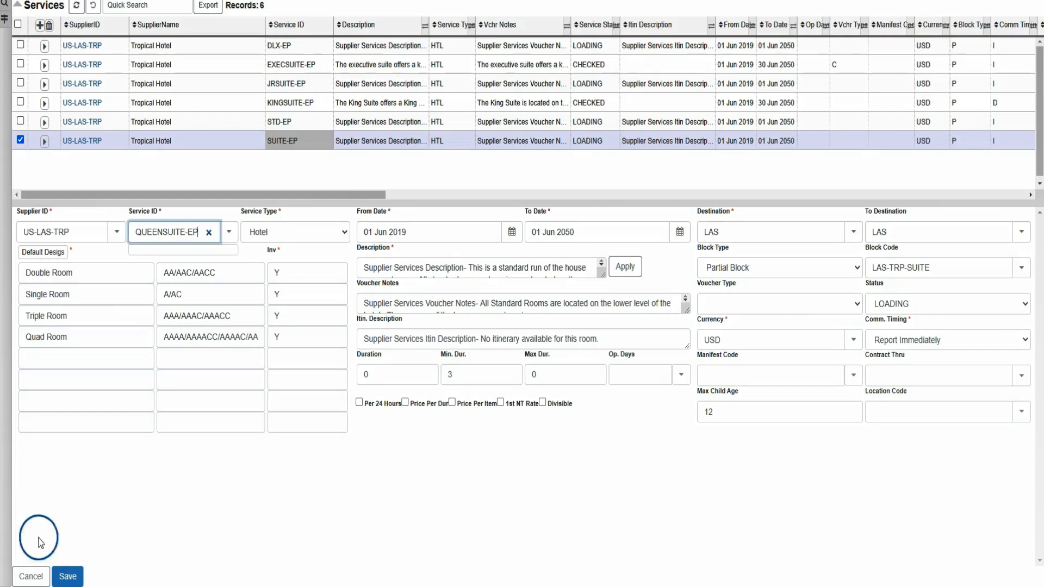
left_click(31, 576)
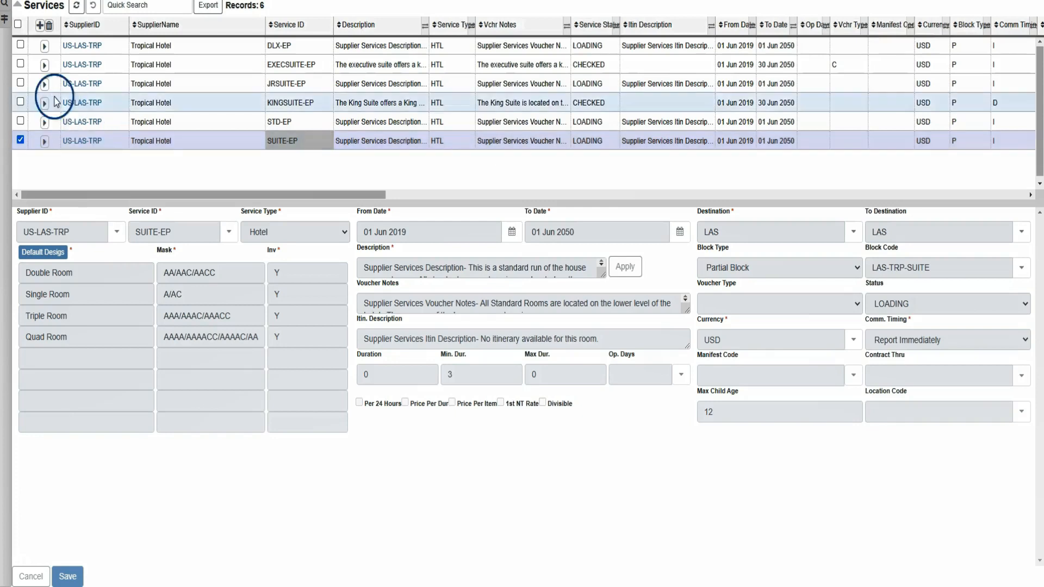
Start a new service for supplier US-LAS-TRP with the Service ID QUEENSUITE-EP and the service type Hotel.
left_click(39, 26)
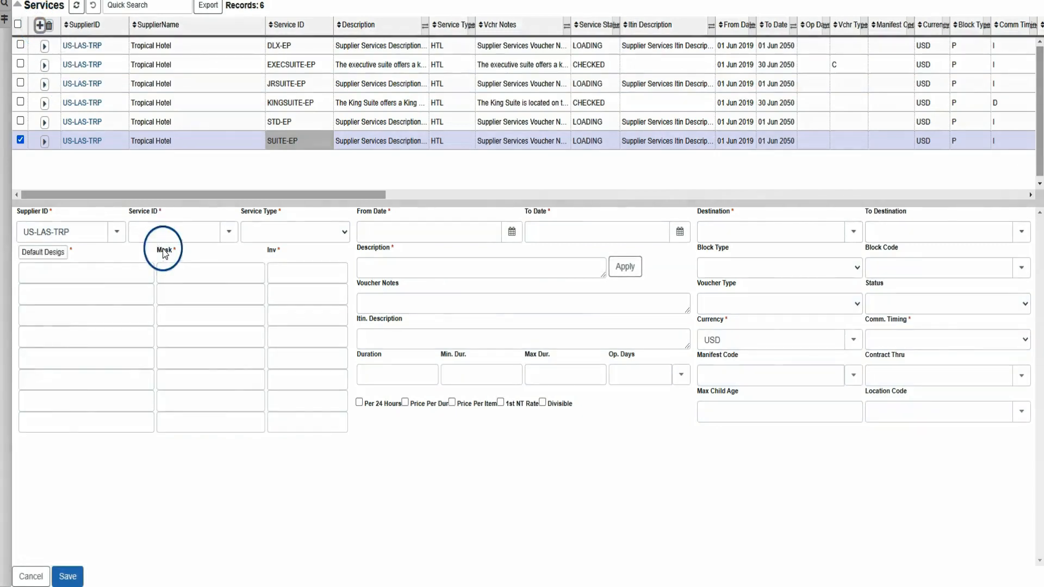
left_click(159, 232)
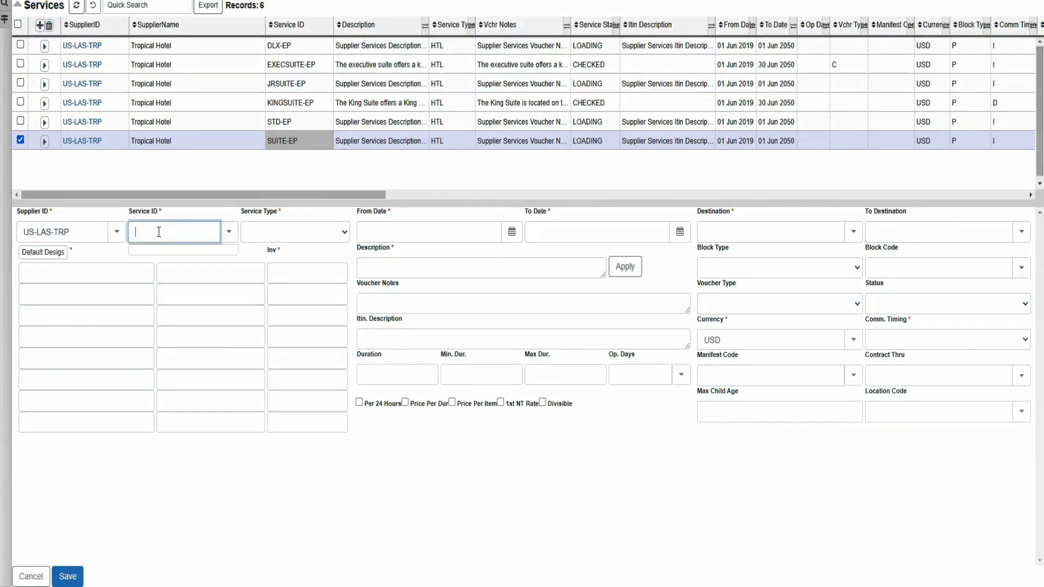
type("QUEENSUITE-EP")
key("Tab")
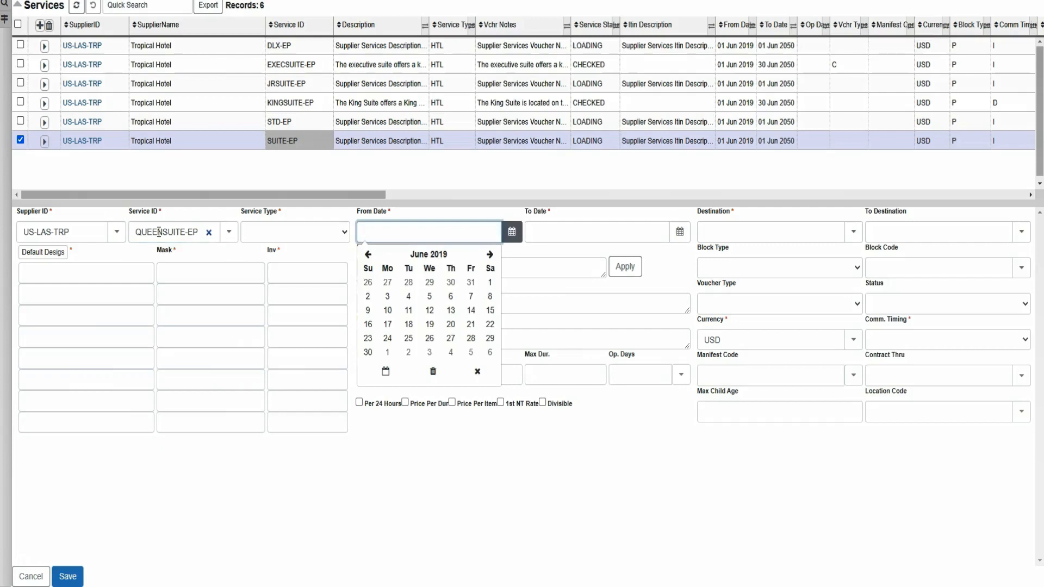
left_click(344, 232)
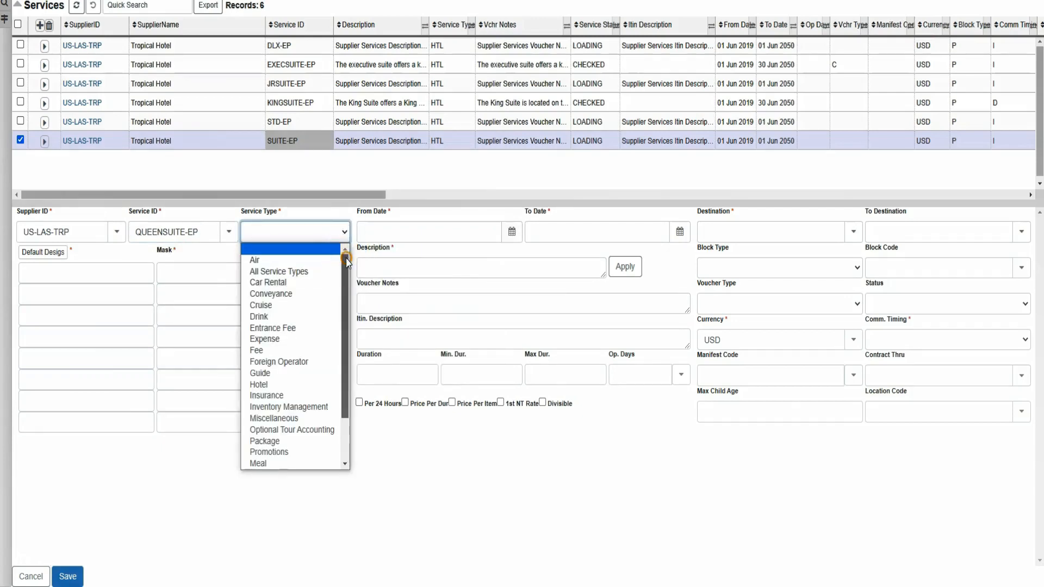
left_click_drag(346, 259, 347, 264)
left_click_drag(346, 275, 346, 314)
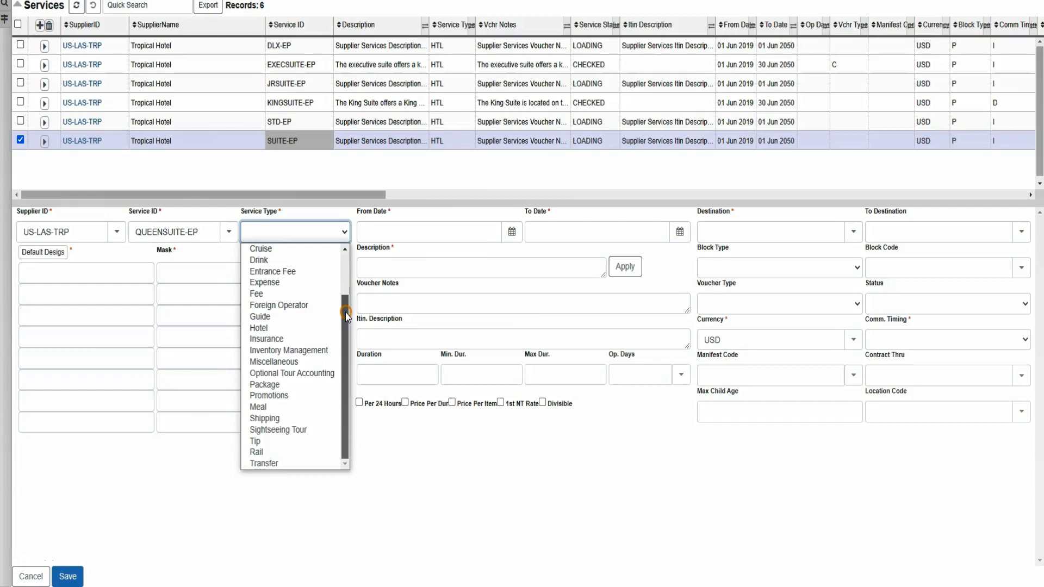
left_click_drag(347, 314, 347, 294)
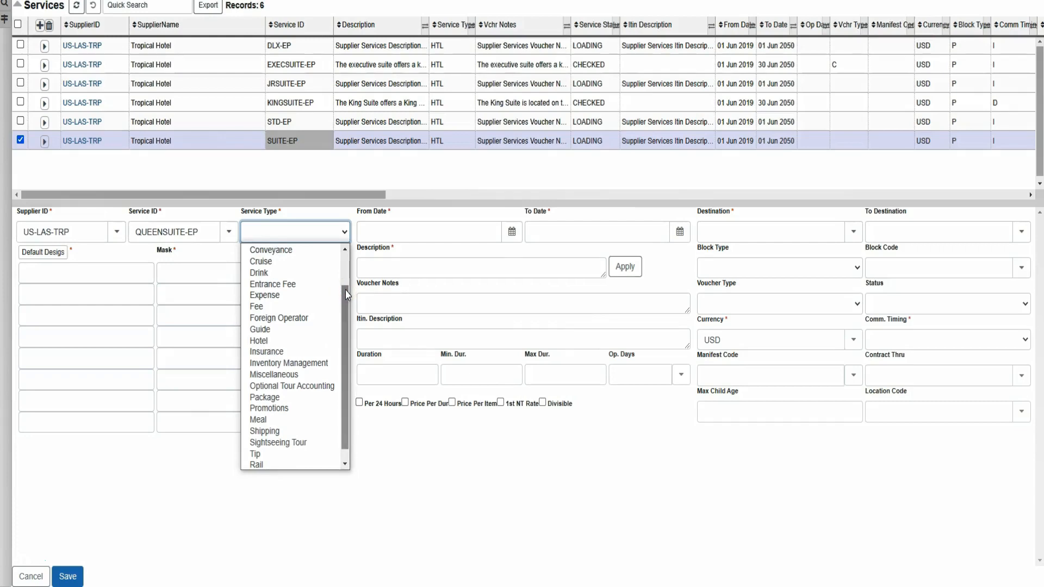
left_click(292, 340)
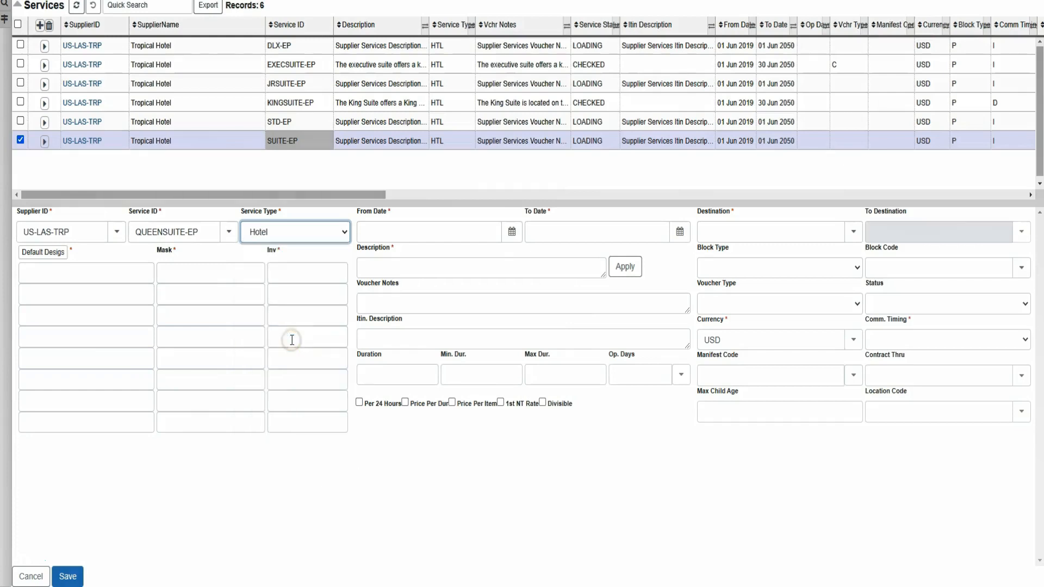
Make the new service valid from 01 Aug 2020 to 30 Jun 2050.
left_click(513, 234)
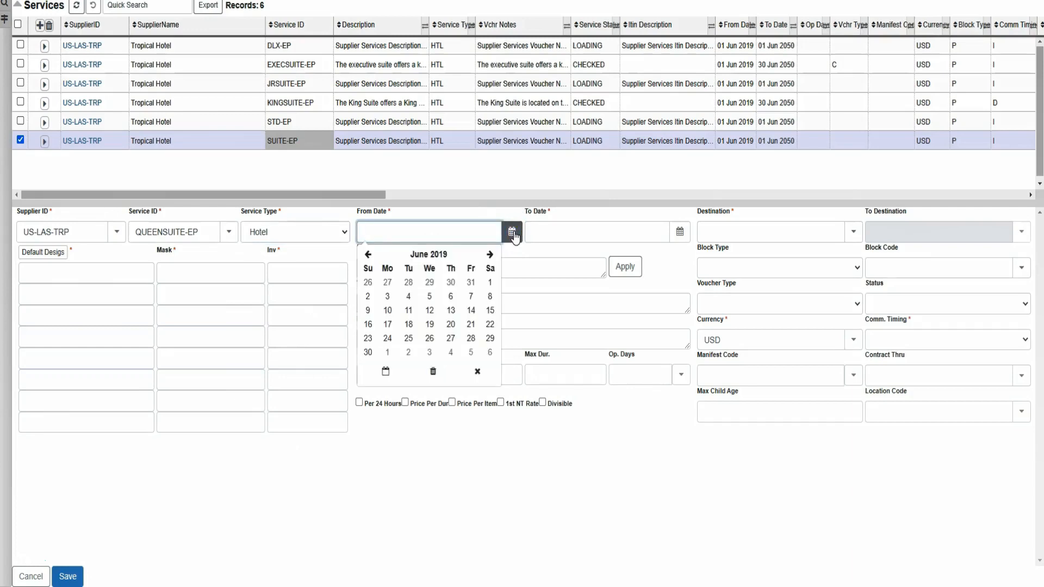
left_click(490, 255)
left_click(490, 255)
left_click(490, 255)
left_click(490, 255)
left_click(489, 255)
left_click(489, 255)
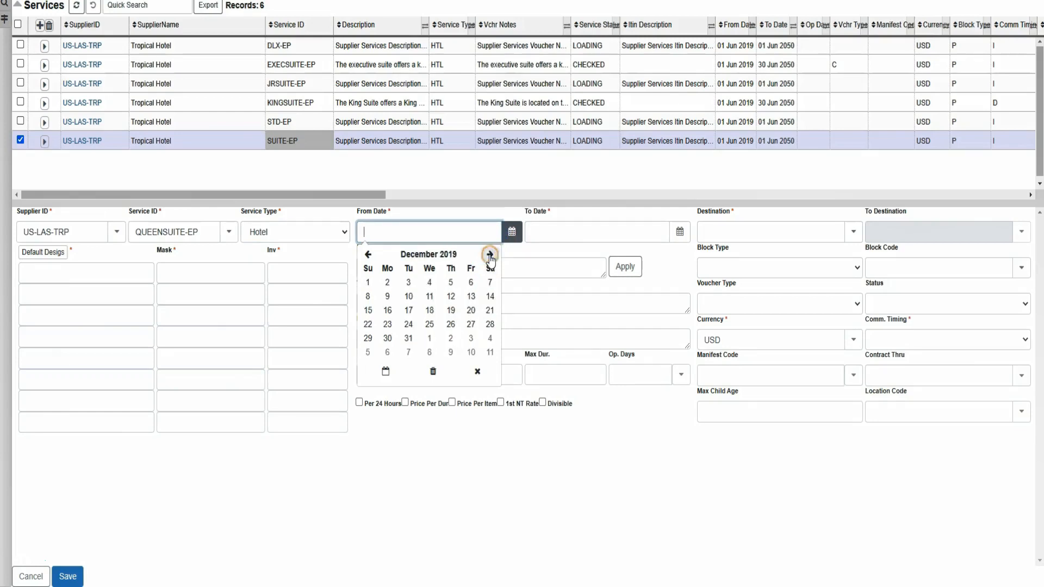
left_click(490, 255)
left_click(489, 254)
left_click(490, 255)
left_click(489, 255)
left_click(490, 255)
left_click(490, 255)
left_click(490, 254)
left_click(489, 255)
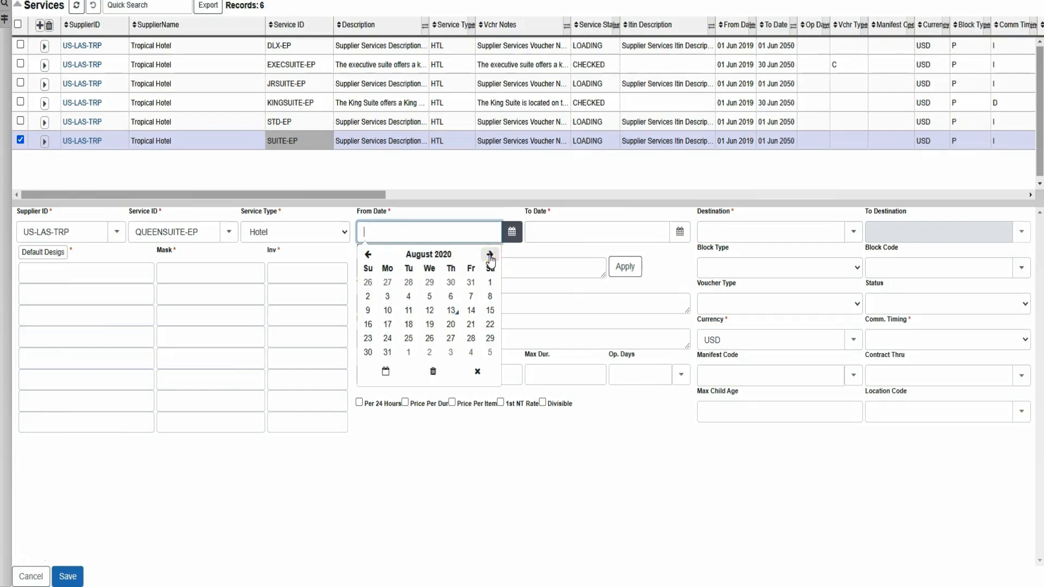
left_click(490, 282)
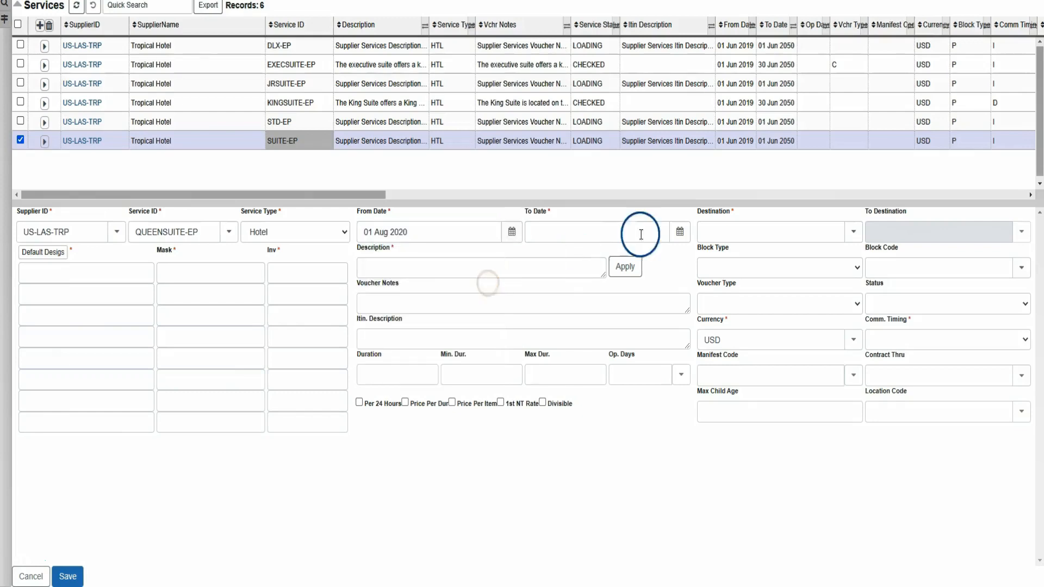
left_click(680, 233)
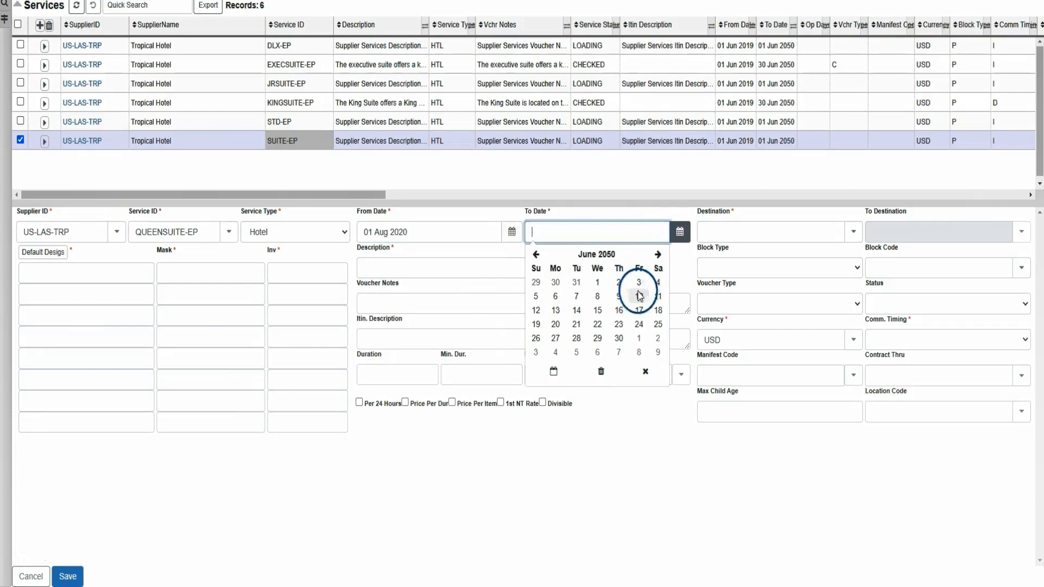
left_click(619, 339)
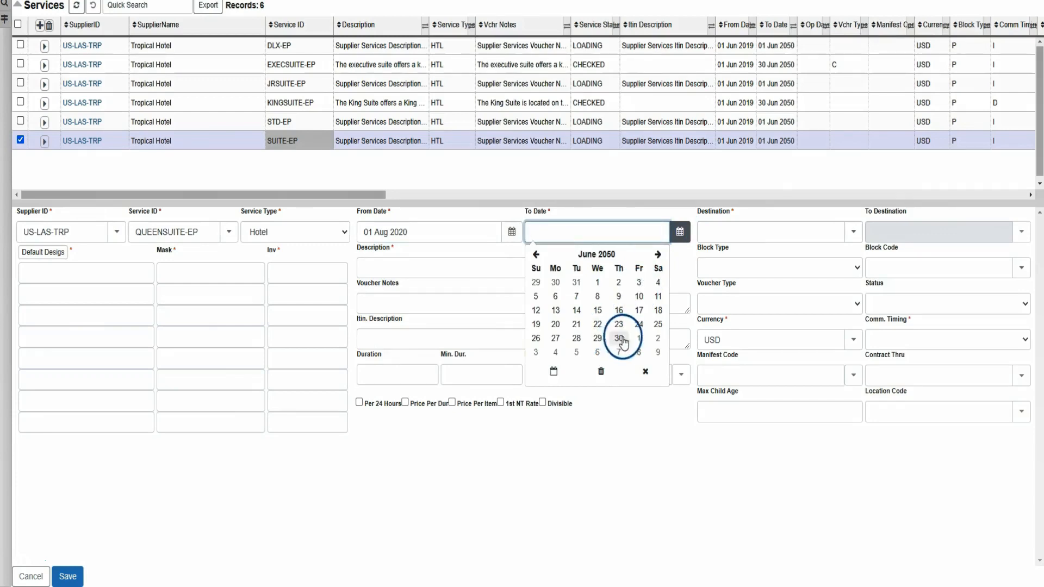
left_click(585, 267)
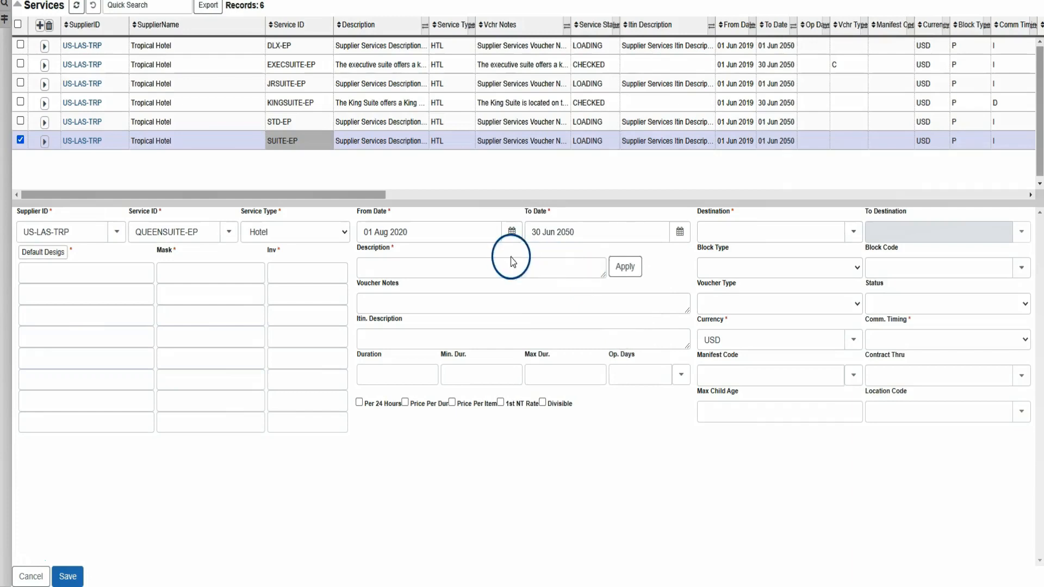
Set the new service's destination to Las Vegas (LAS).
left_click(578, 238)
left_click(710, 233)
left_click(713, 233)
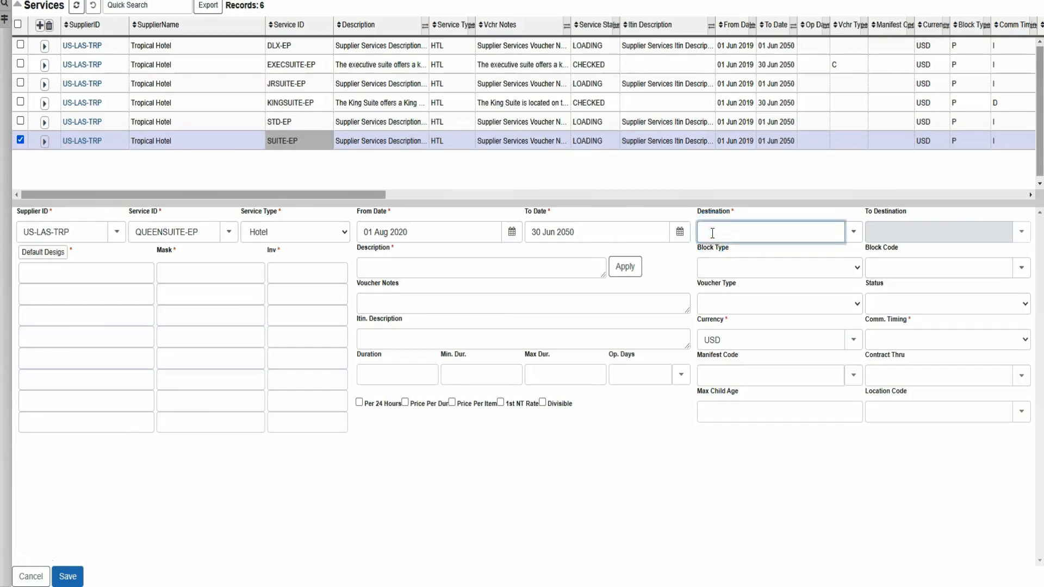
type("LAS")
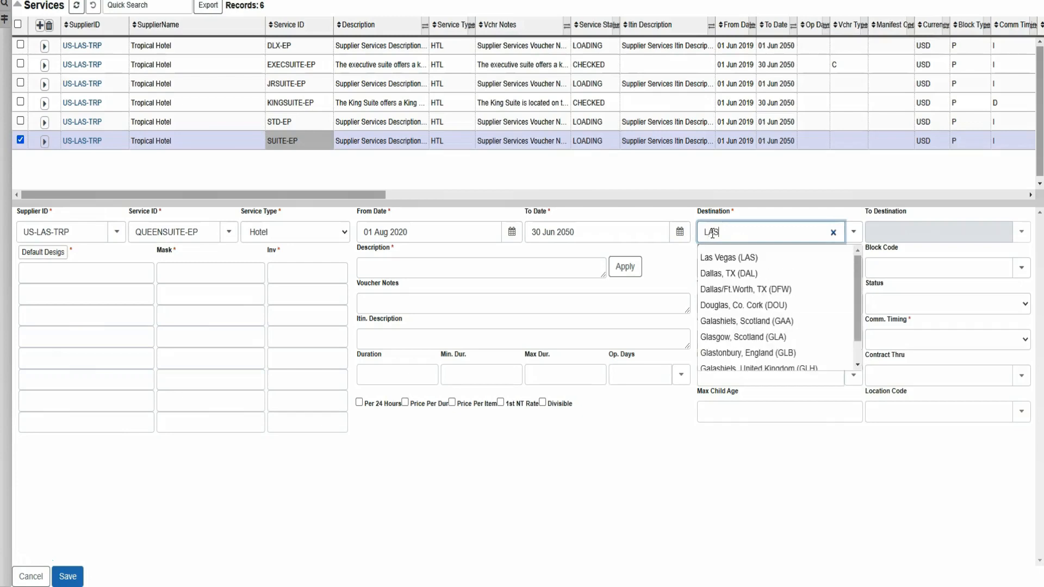
left_click(721, 258)
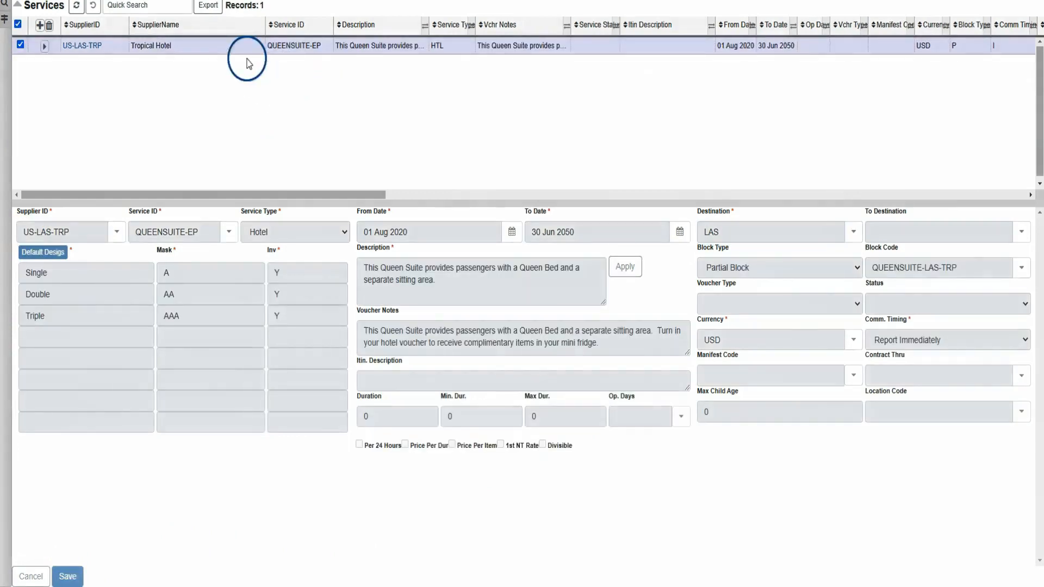
Open the QUEENSUITE-EP service record for editing.
right_click(241, 51)
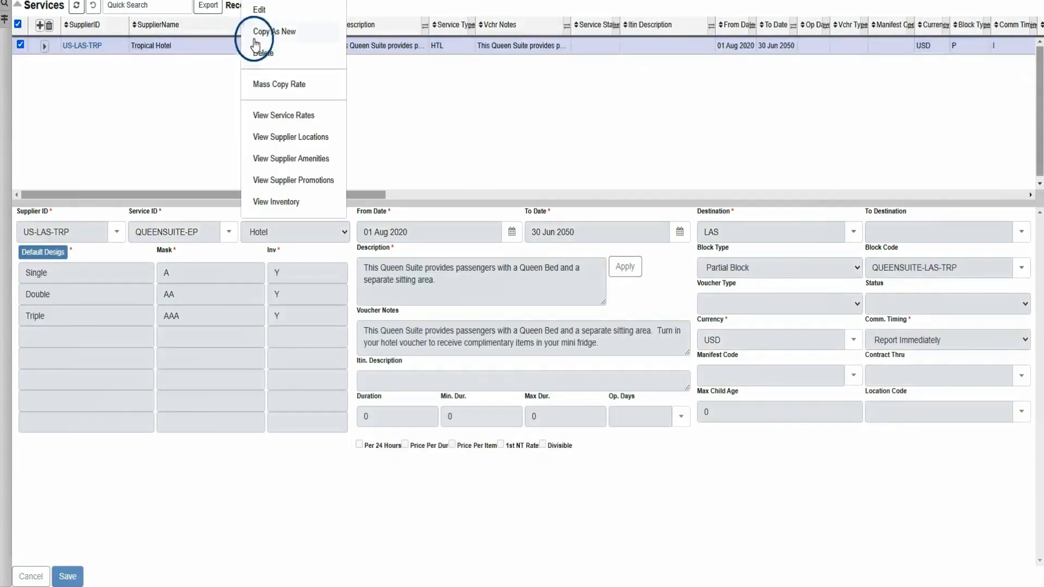
left_click(264, 16)
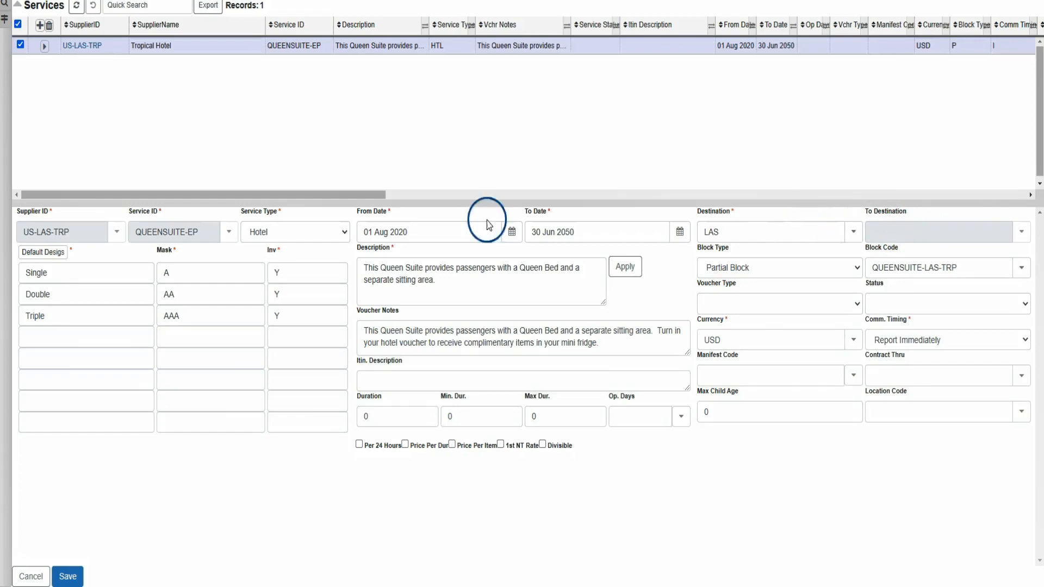
Try the service type Car Rental, load its default designators and look through their names and masks.
left_click(346, 232)
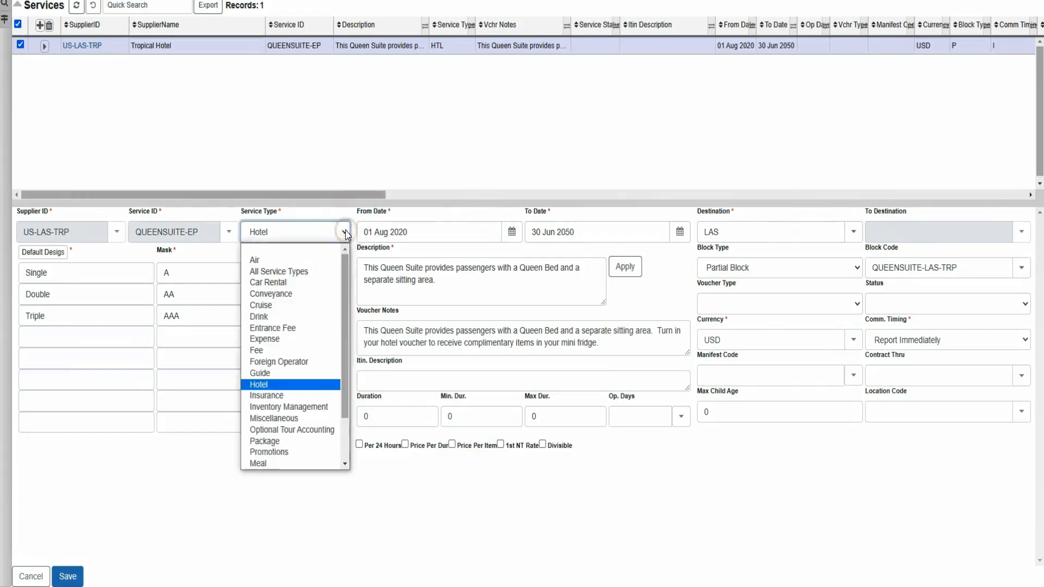
left_click(299, 283)
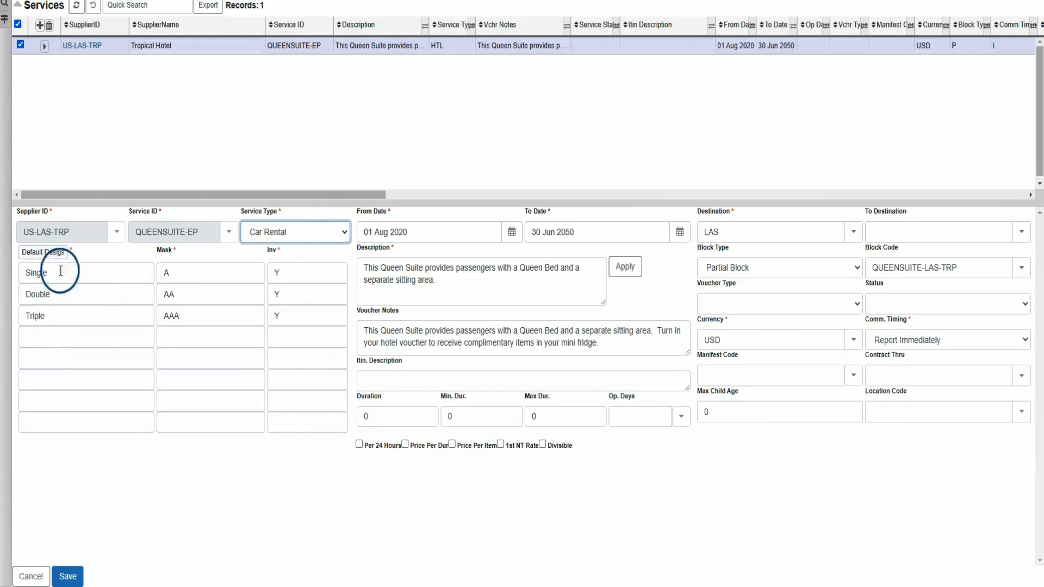
left_click(33, 256)
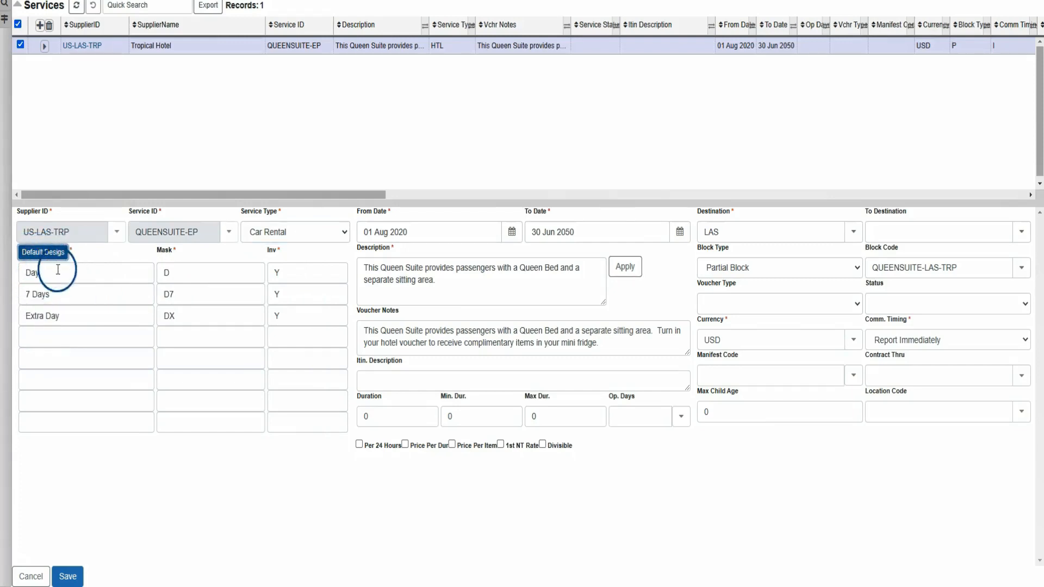
left_click(67, 295)
left_click(77, 319)
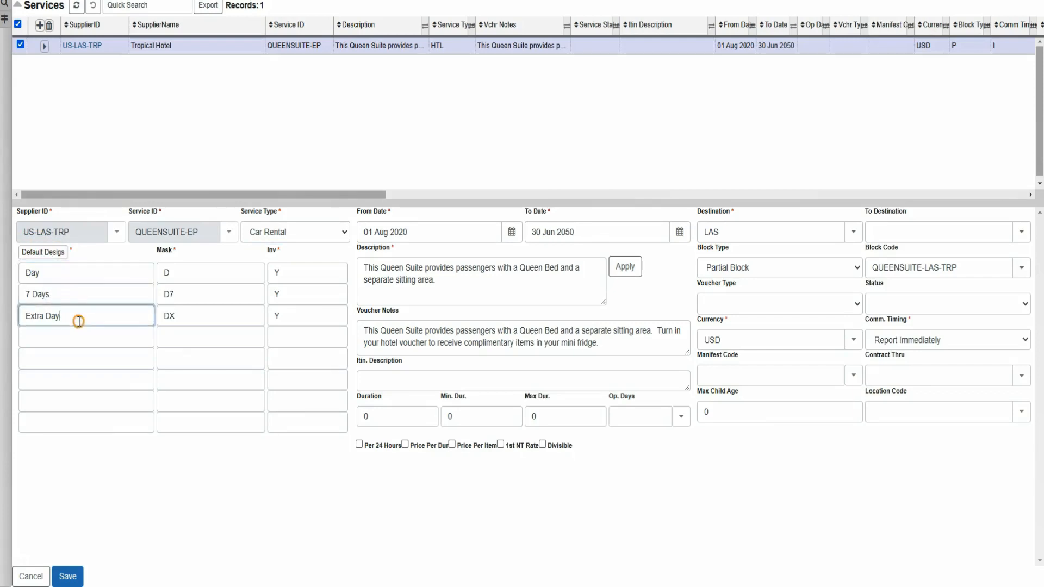
left_click(192, 285)
left_click(191, 314)
Set the service type back to Hotel, load the default hotel designators and look through the room names.
left_click(293, 232)
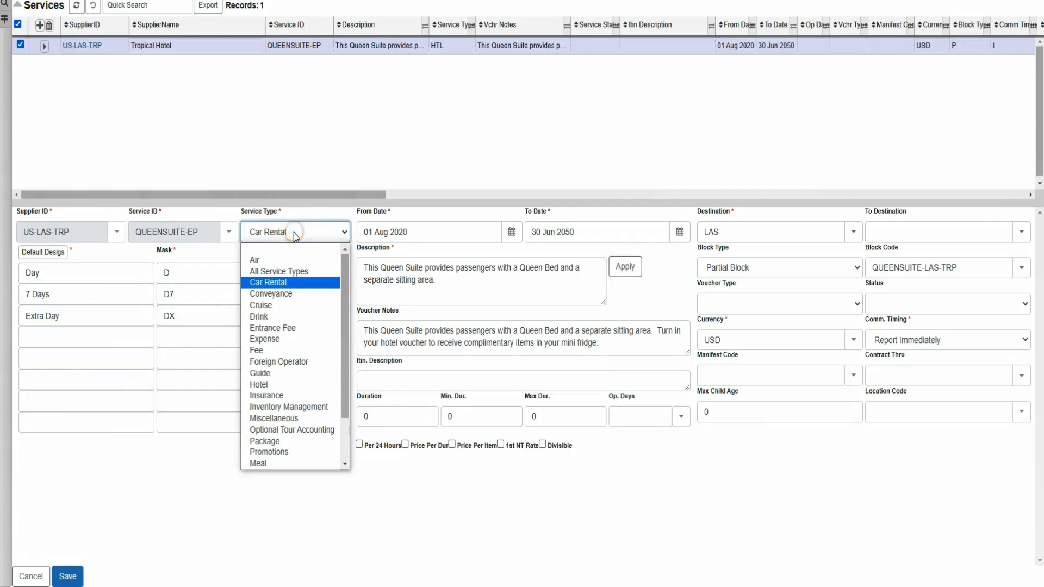
left_click(280, 385)
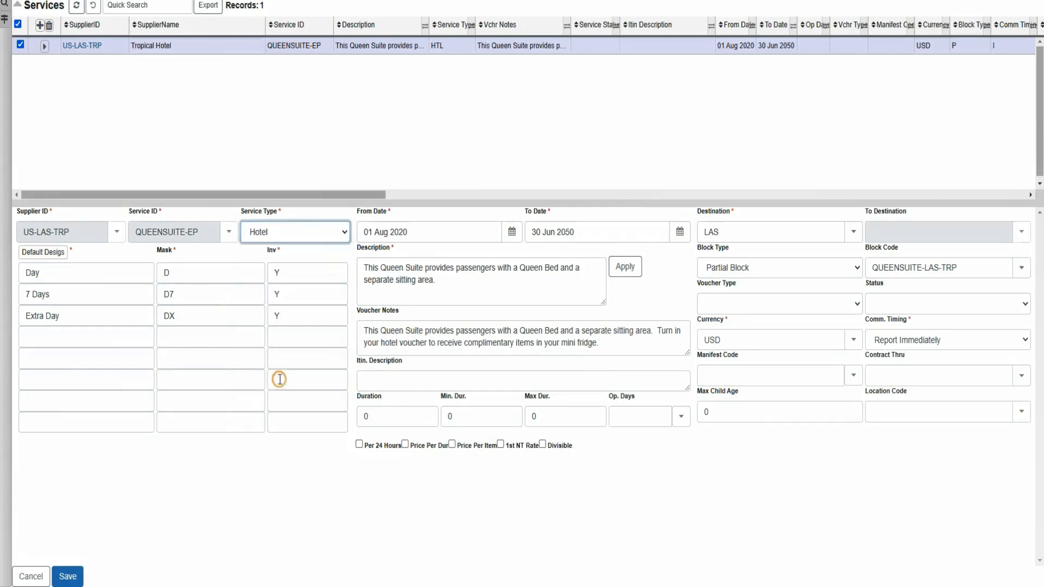
left_click(54, 254)
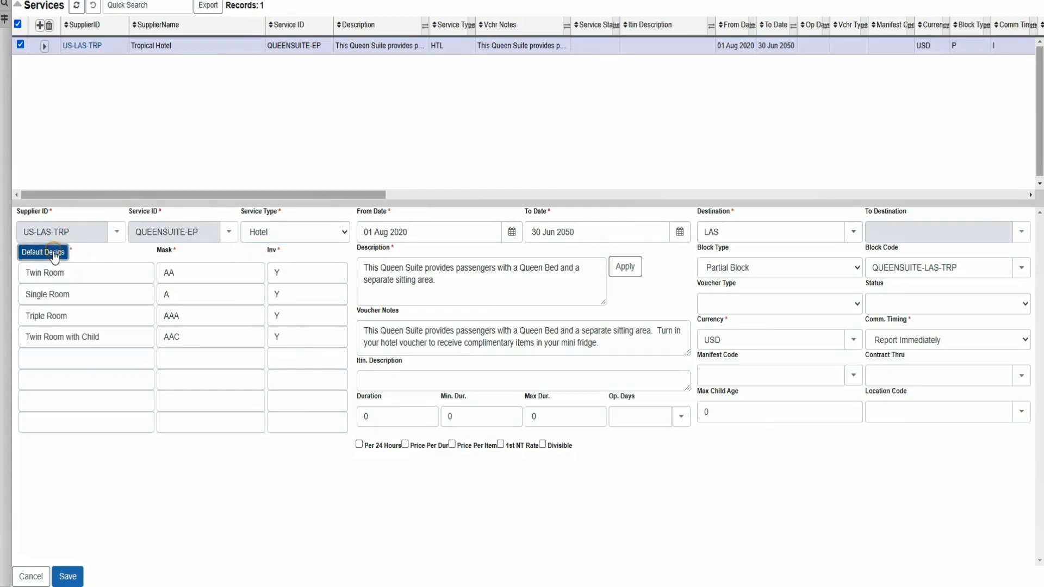
left_click(96, 272)
left_click(97, 297)
left_click(96, 317)
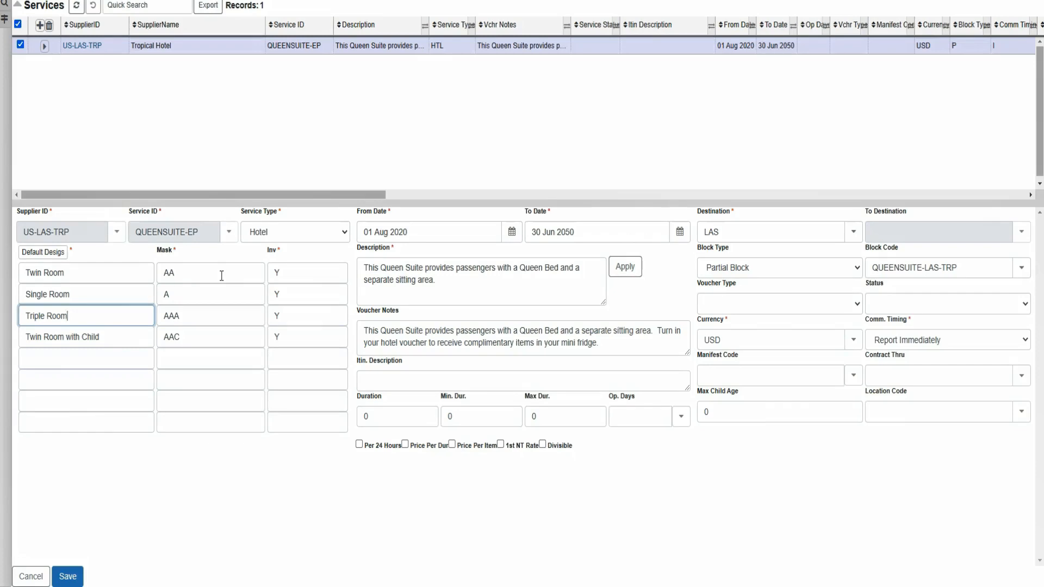
Rename the first designator, Twin Room, as Single and set its mask to A/AC.
left_click(107, 272)
key("ctrl+a")
type("sINGL")
key("BackSpace")
key("BackSpace")
key("BackSpace")
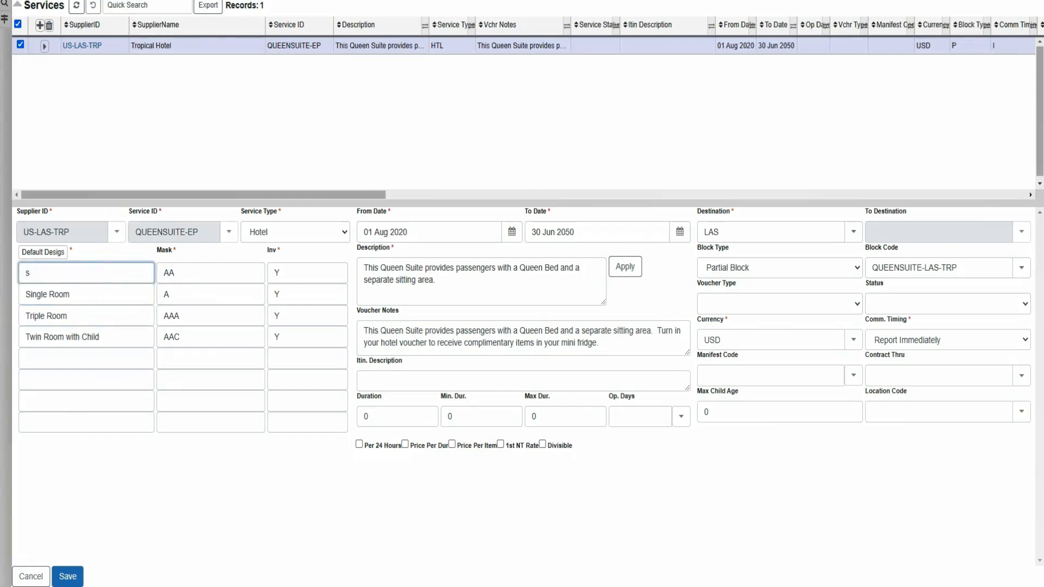
type("Single")
key("Tab")
type("A/AC")
key("Tab")
key("Tab")
Rename the second designator as Double and set its mask to AA/AAC/AACC.
type("Double")
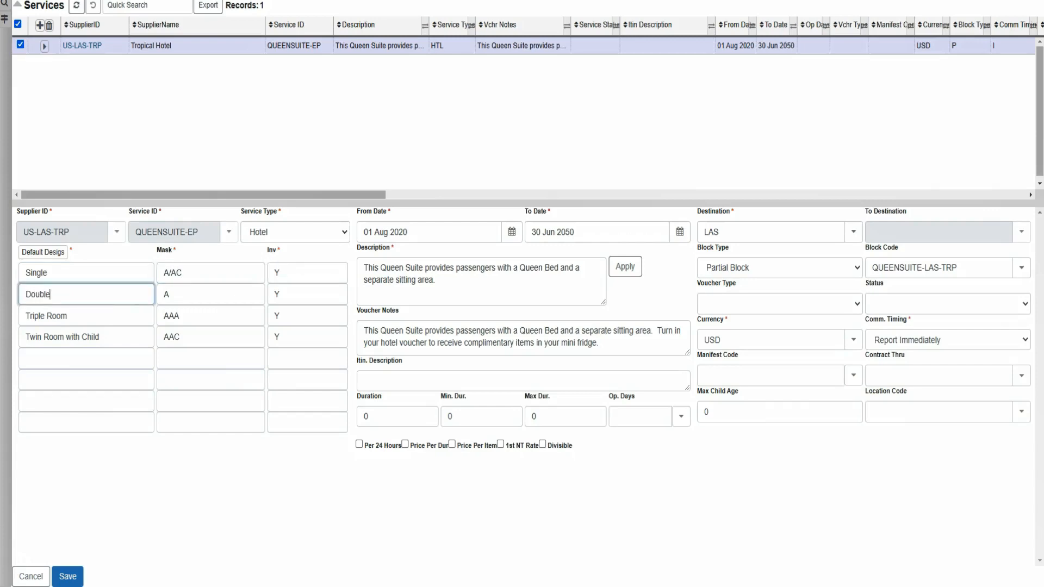
key("Tab")
type("AA")
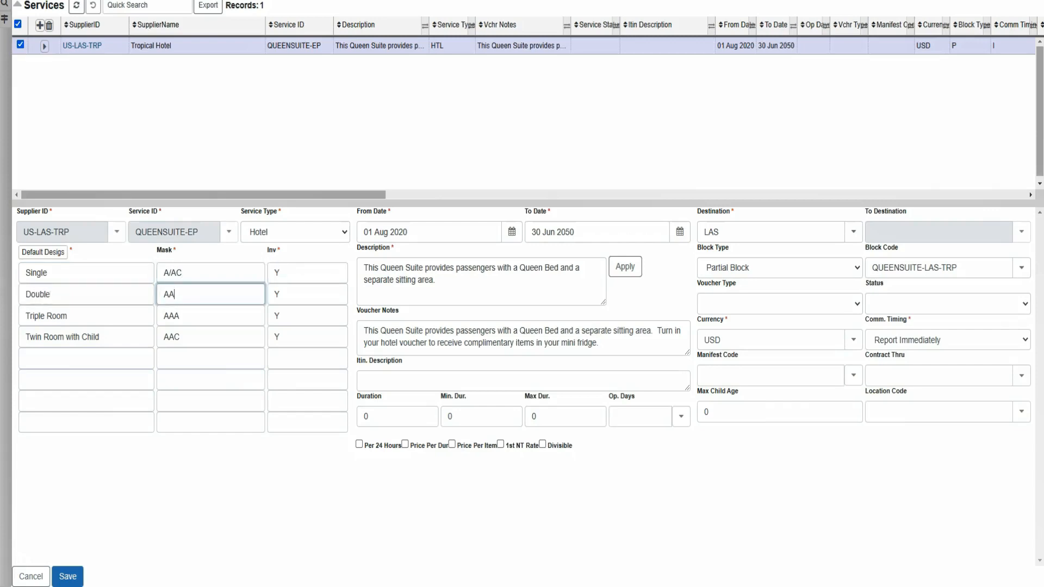
type("/AAC/AACC")
key("Tab")
key("Tab")
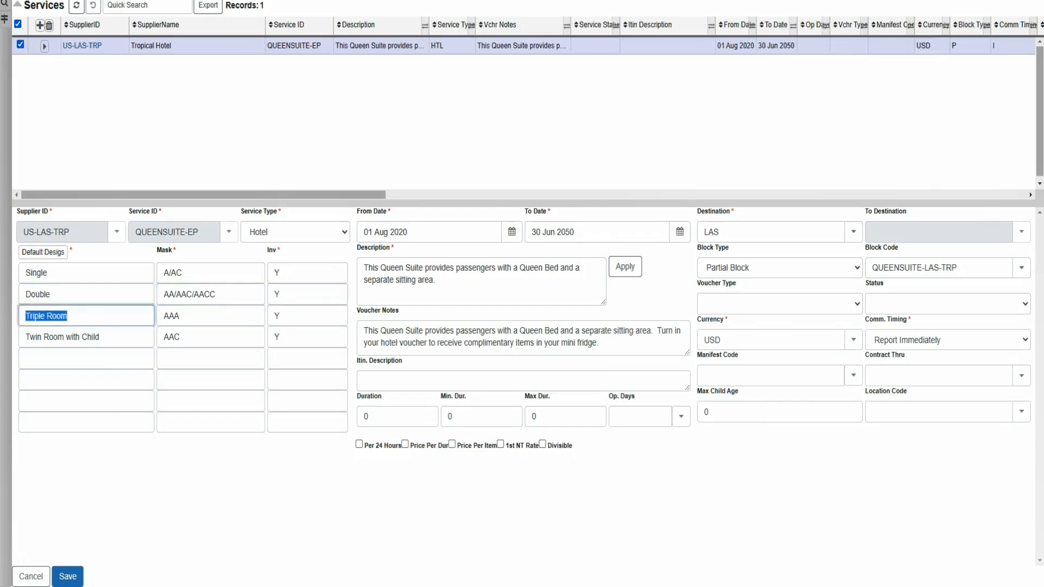
Rename the third designator as Triple with the mask AAA.
type("Triple")
key("Tab")
type("AAA")
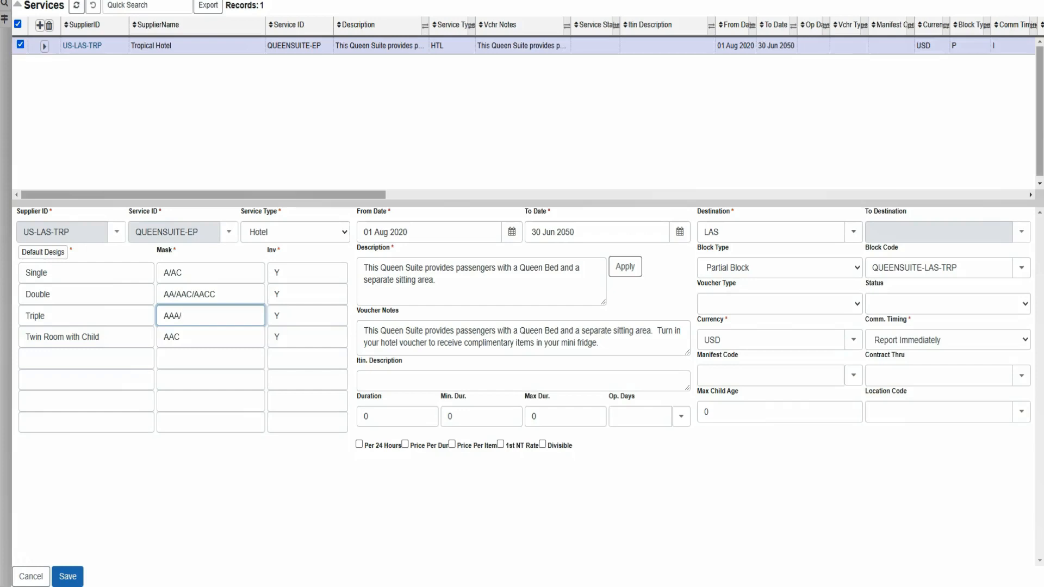
key("Tab")
key("Tab")
Clear the name, mask and inventory value of the Twin Room with Child designator.
key("Delete")
key("Tab")
key("Delete")
key("Tab")
key("Delete")
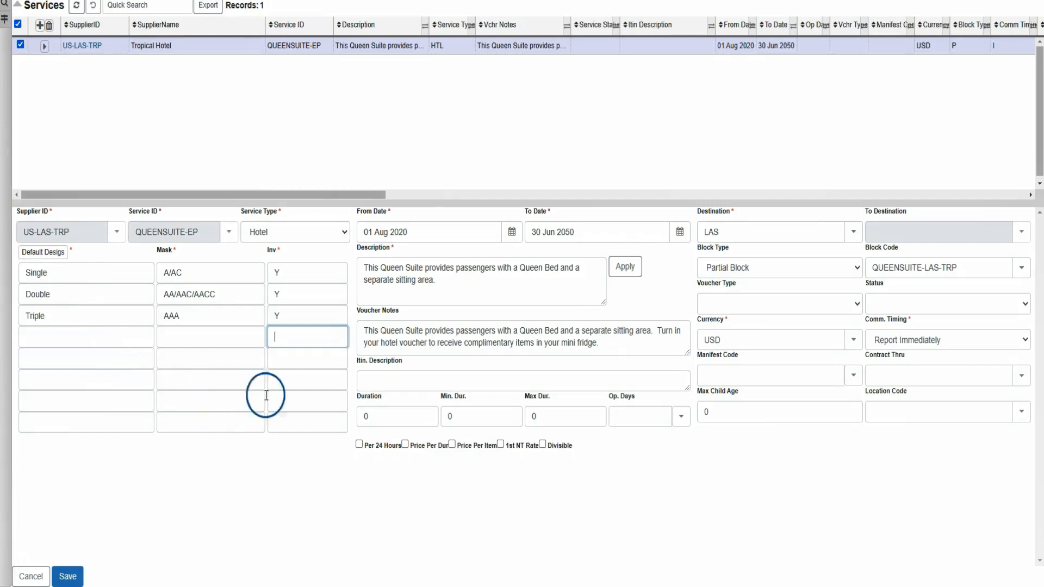
Examine the block type choices, block code, inventory flags and commission timing options of the QUEENSUITE-EP service.
left_click(815, 268)
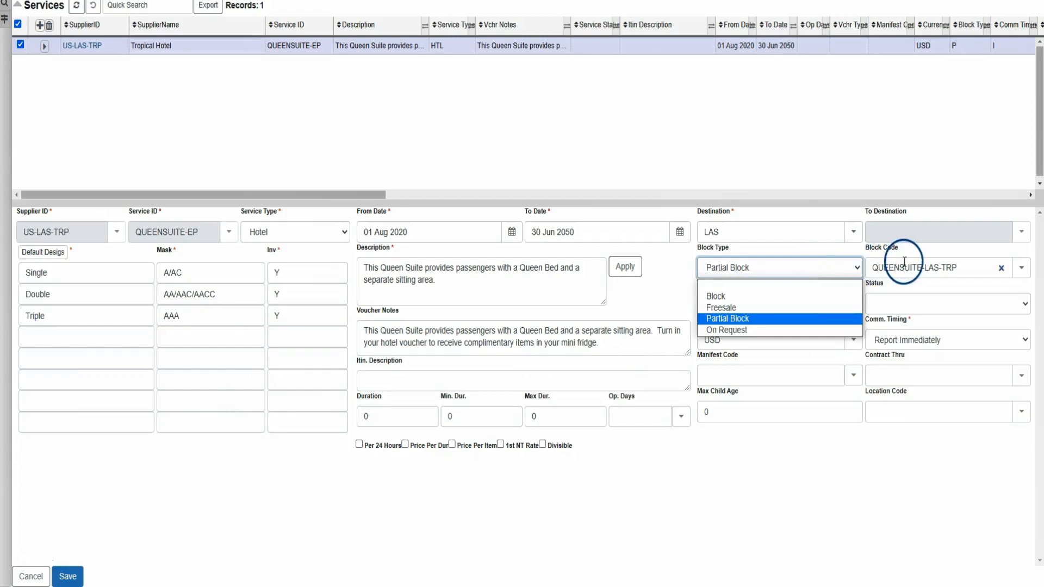
left_click(927, 268)
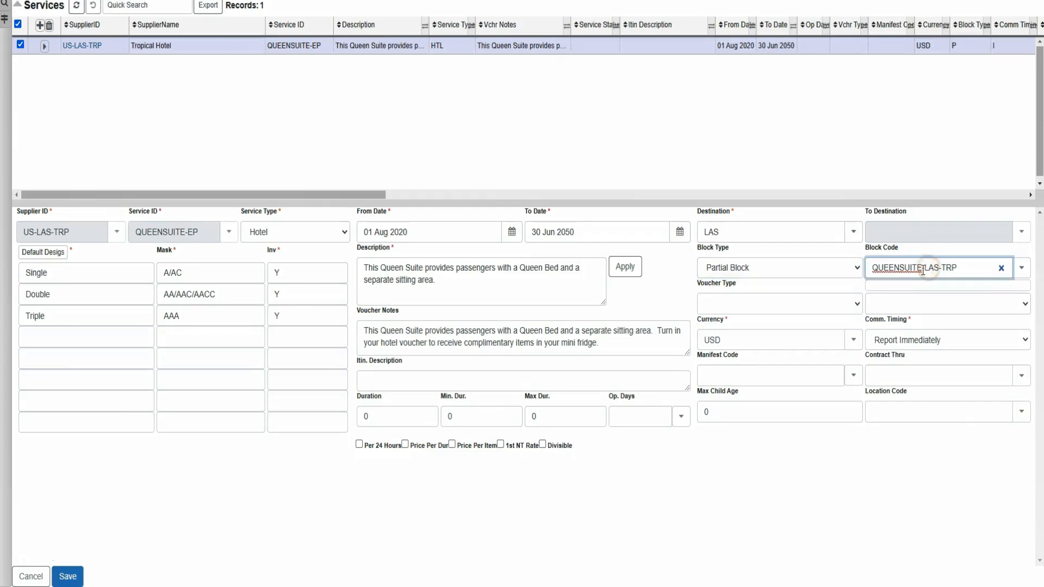
left_click(813, 269)
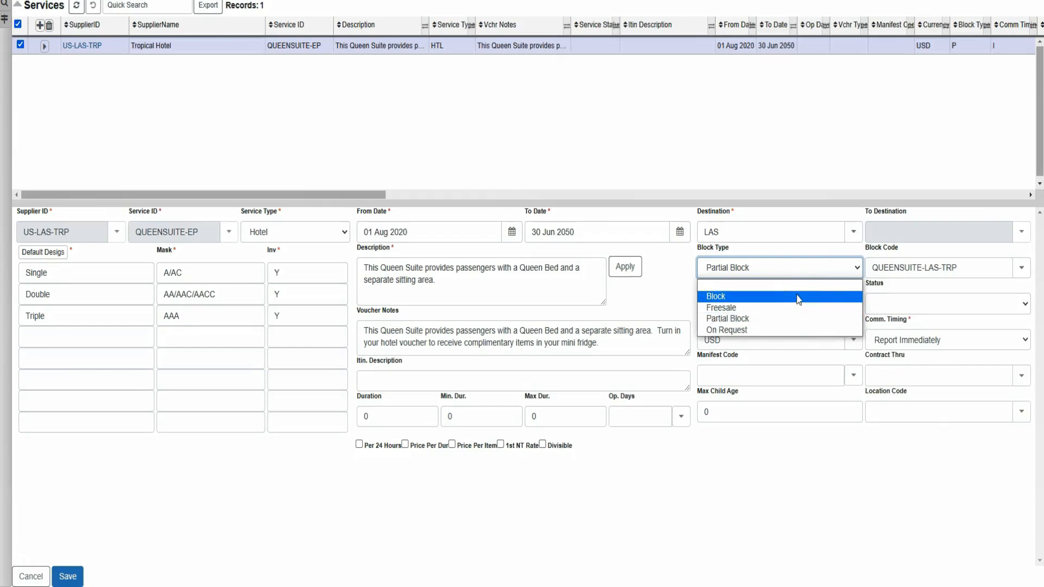
left_click(796, 326)
left_click(771, 517)
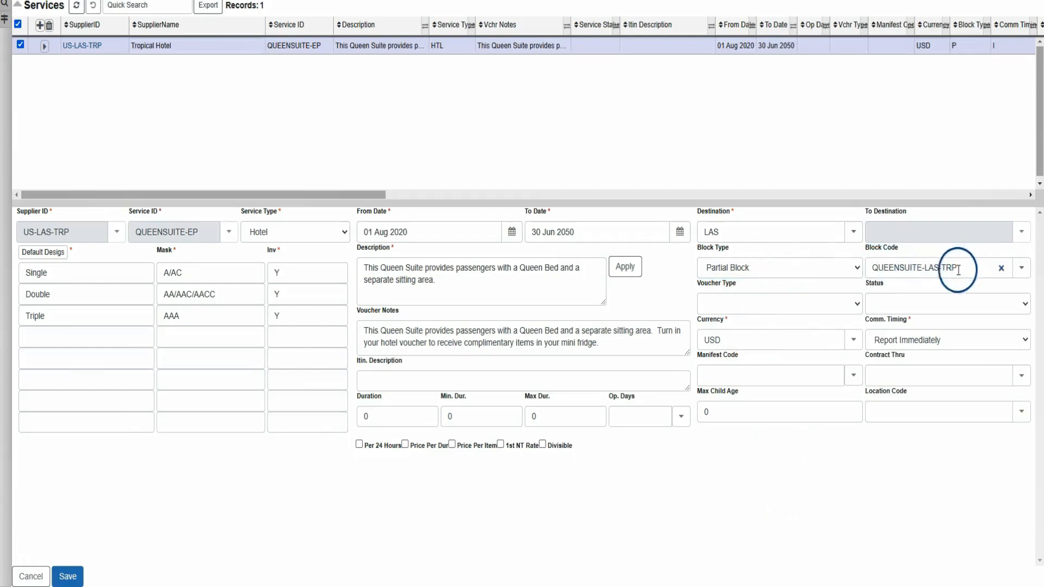
left_click_drag(872, 267, 961, 267)
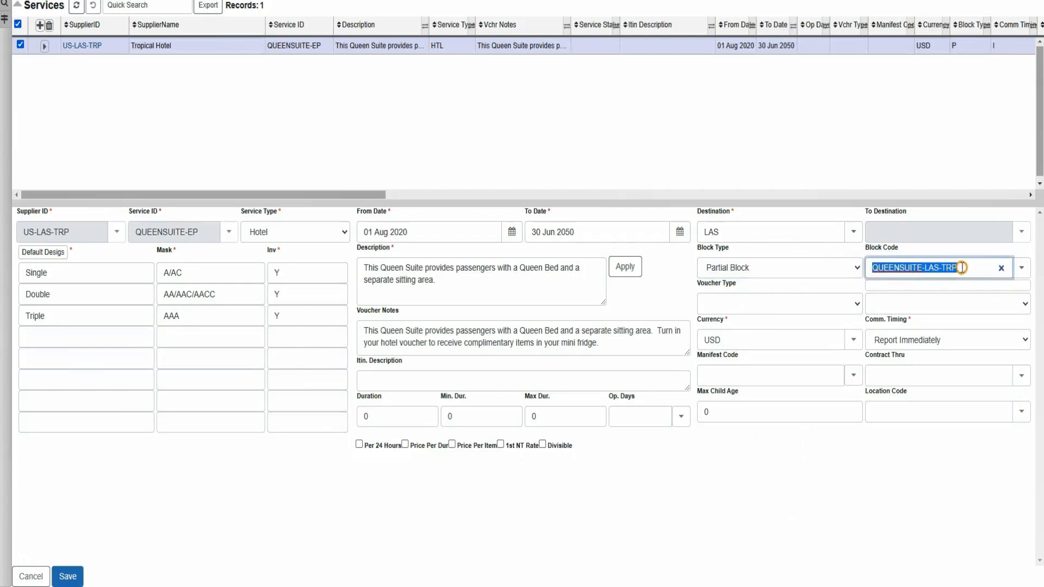
left_click(934, 251)
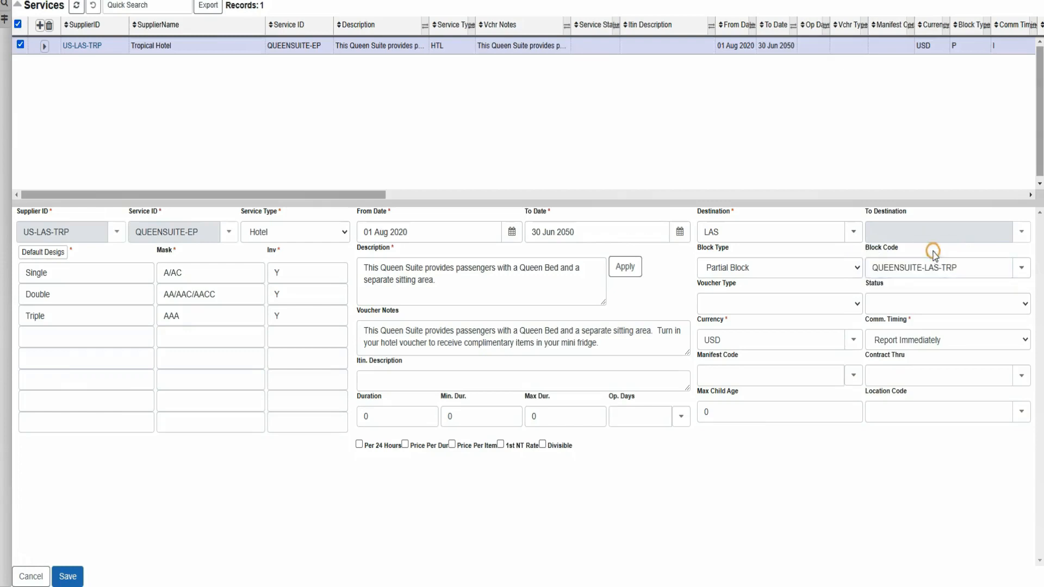
left_click(316, 269)
left_click(298, 295)
left_click(302, 315)
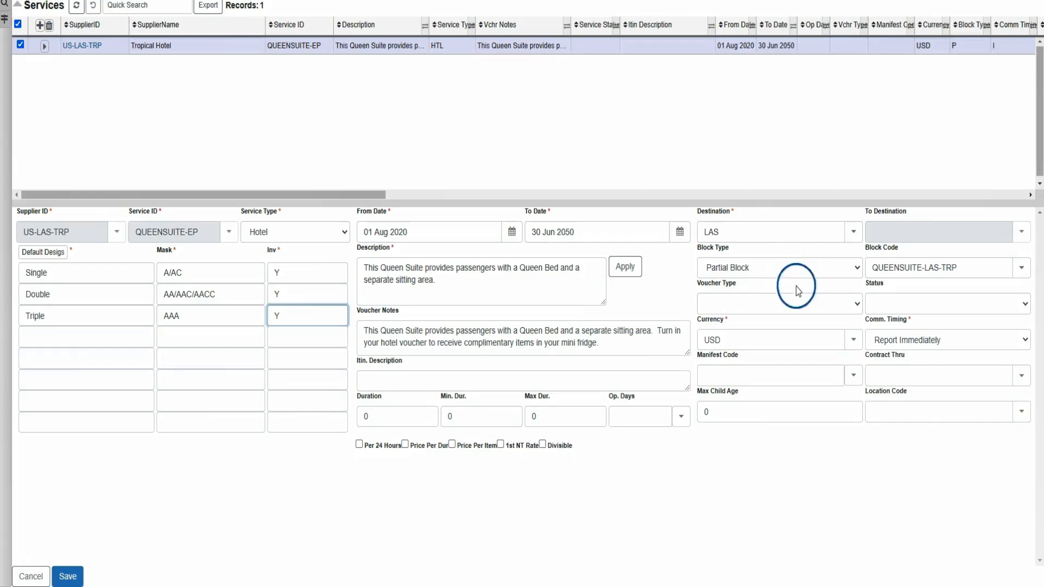
left_click(981, 339)
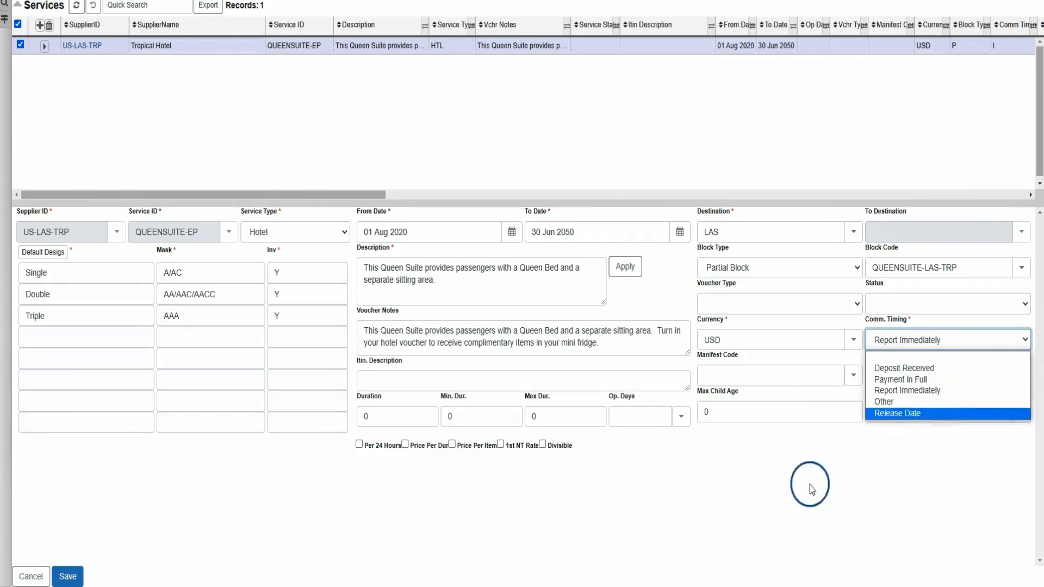
left_click(768, 498)
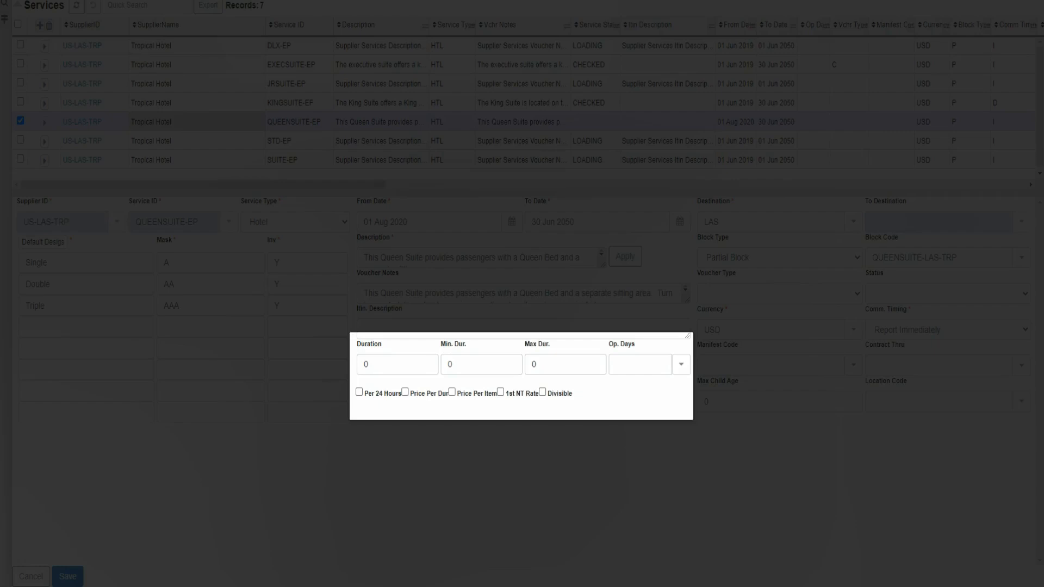
Clear the service's Duration value and set its minimum duration to 3.
left_click(386, 364)
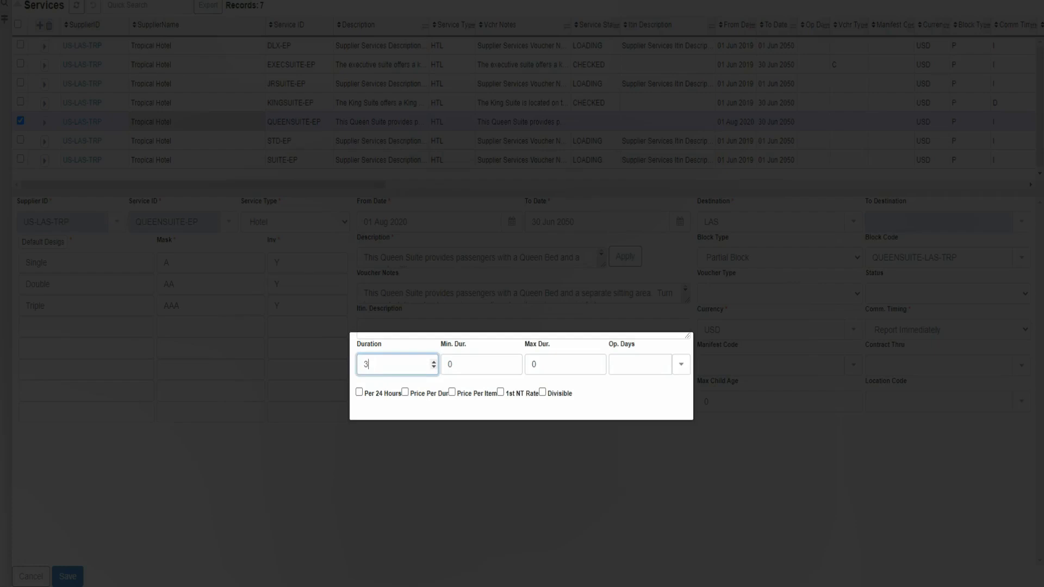
key("BackSpace")
key("Tab")
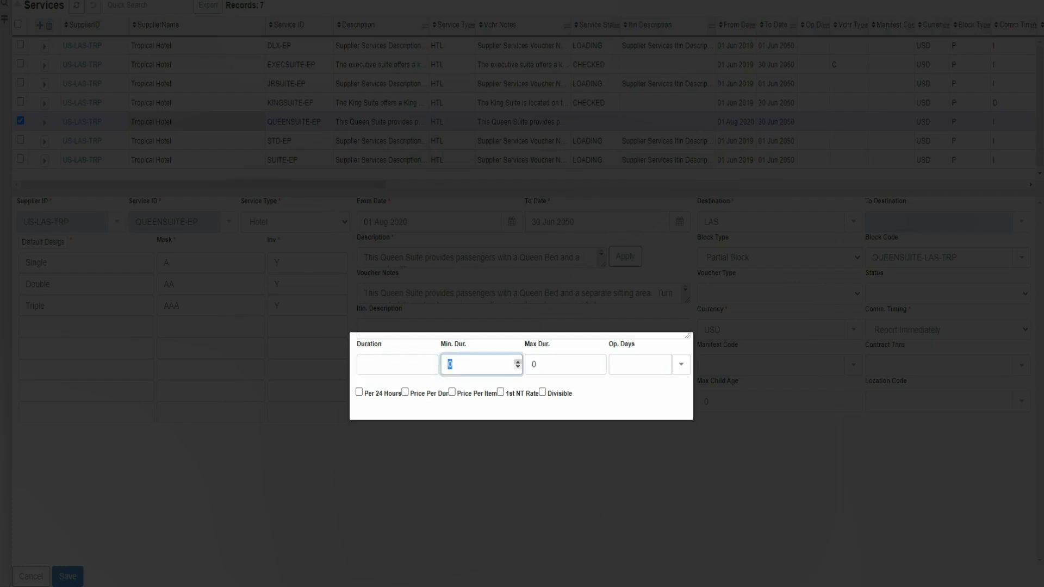
type("3")
Set the service's operating days to Monday, Wednesday and Friday, leaving Price Per Dur unticked.
left_click(681, 364)
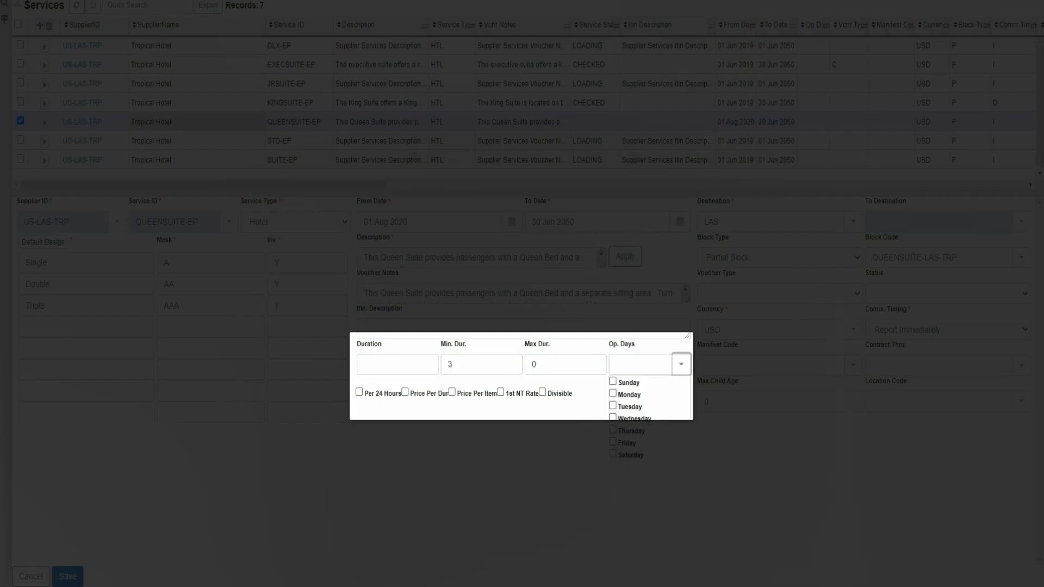
left_click(613, 394)
left_click(612, 417)
left_click(613, 441)
left_click(681, 364)
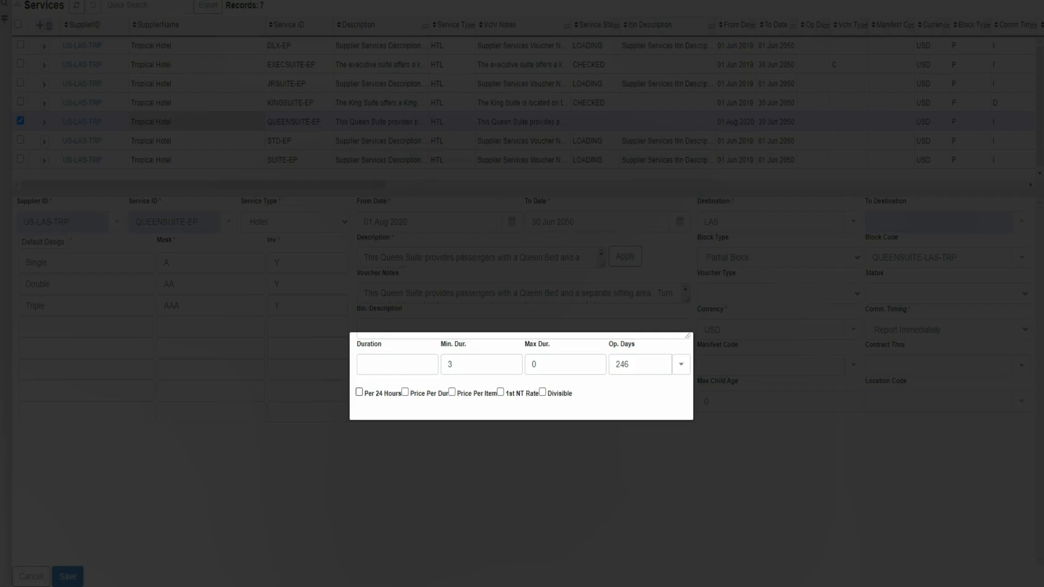
left_click(405, 392)
left_click(404, 392)
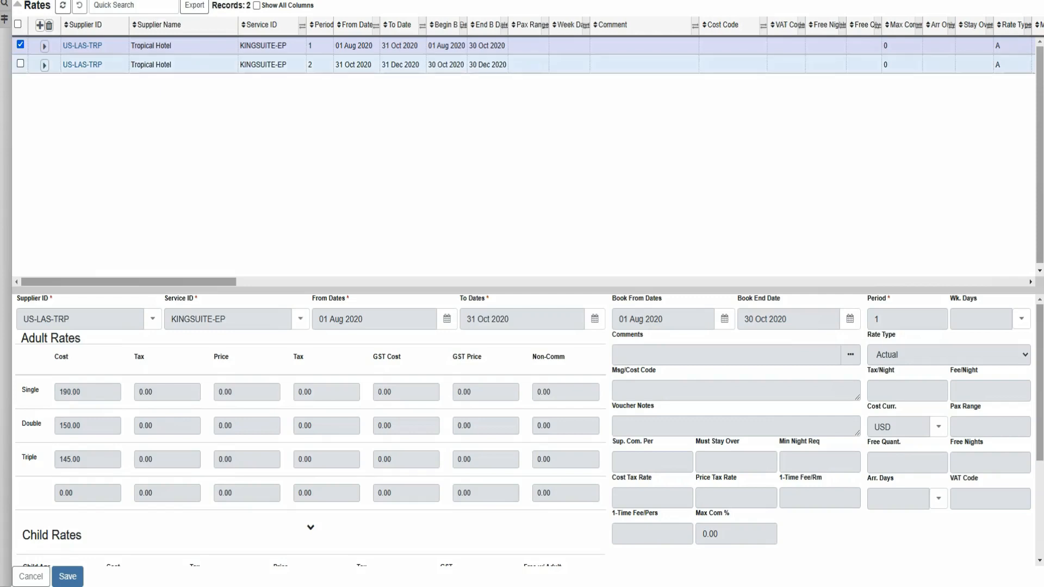
Copy the KINGSUITE-EP period 2 rate as a new rate and enlarge the rate form to show the child rates.
left_click(20, 64)
left_click(20, 50)
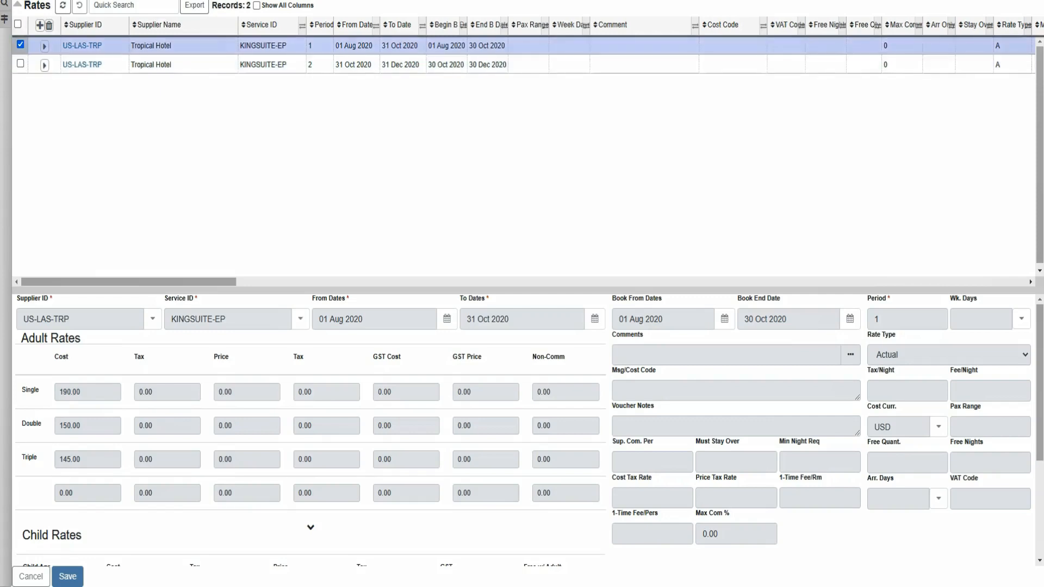
left_click(20, 64)
left_click(20, 44)
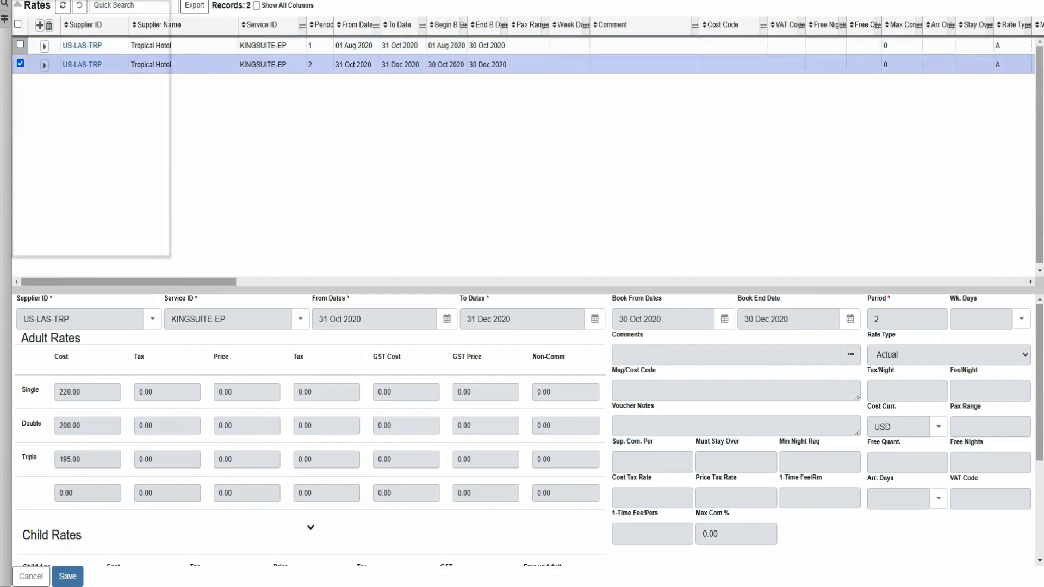
left_click(44, 66)
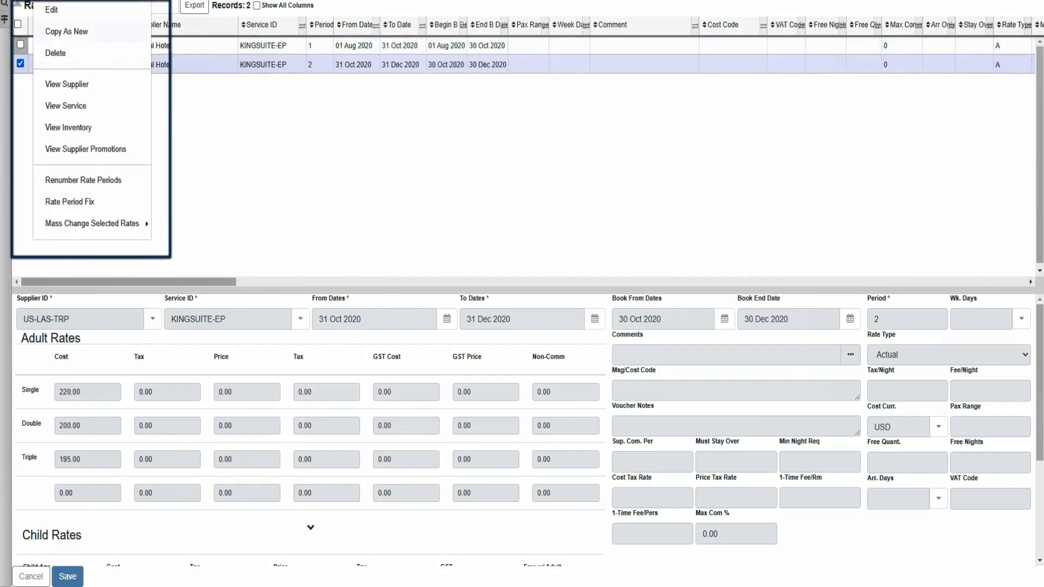
left_click(67, 31)
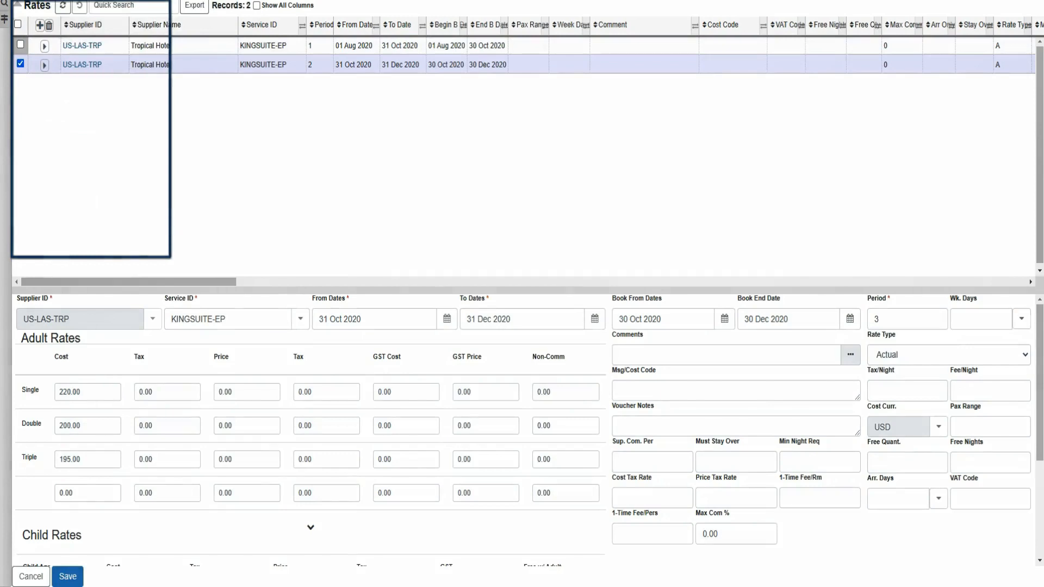
left_click_drag(528, 290, 527, 107)
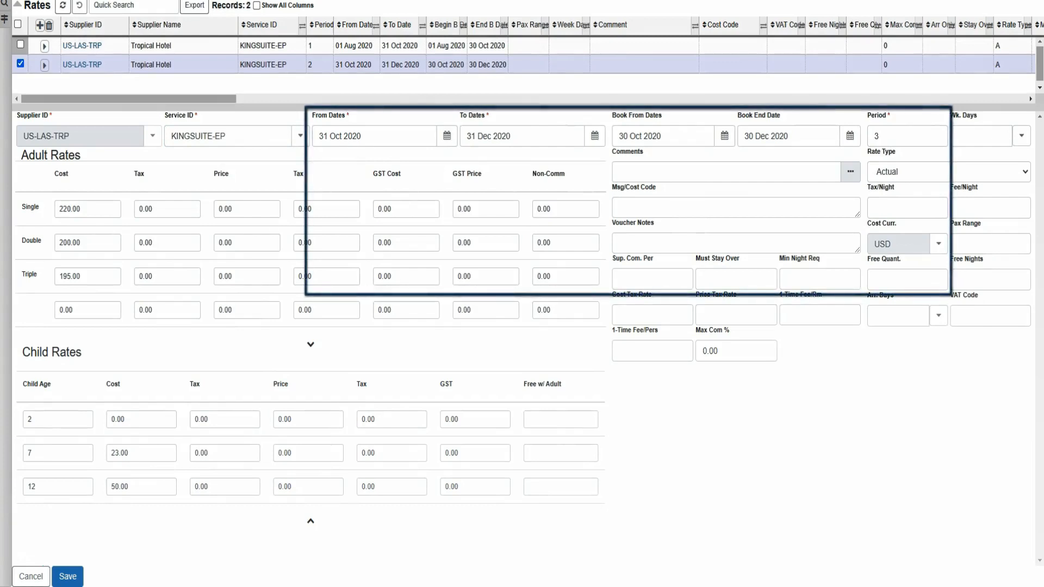
Set the new rate's From Date to 01 Jan 2021 and its To Date to 10 Feb 2021.
left_click(446, 135)
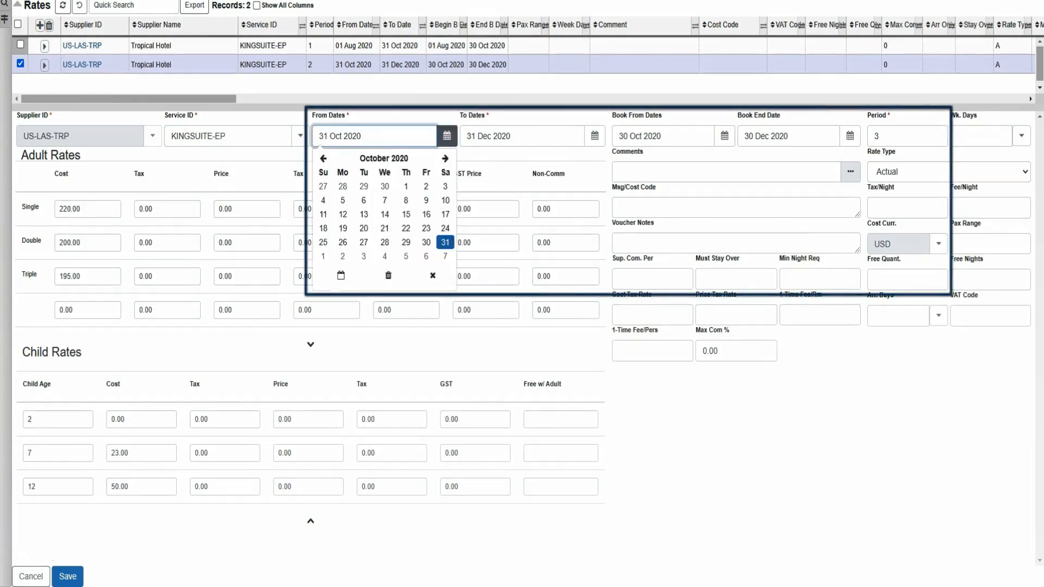
left_click(444, 159)
left_click(444, 158)
left_click(445, 158)
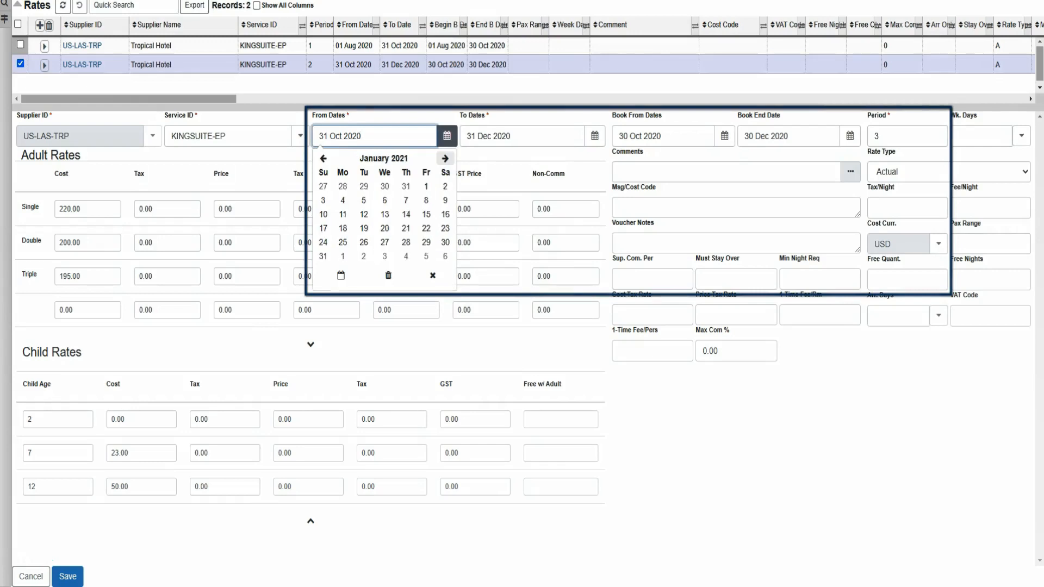
left_click(426, 186)
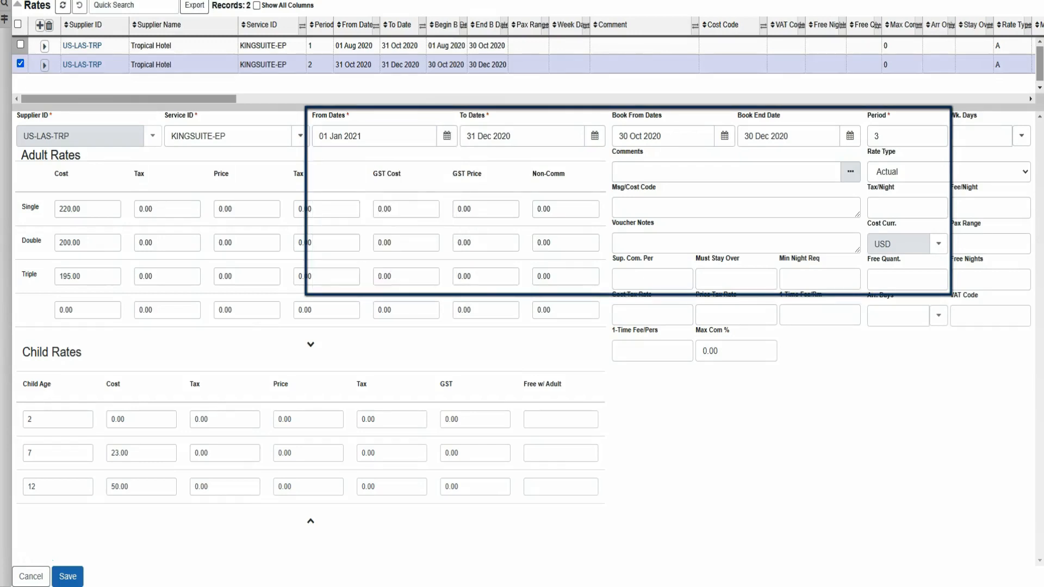
left_click(595, 135)
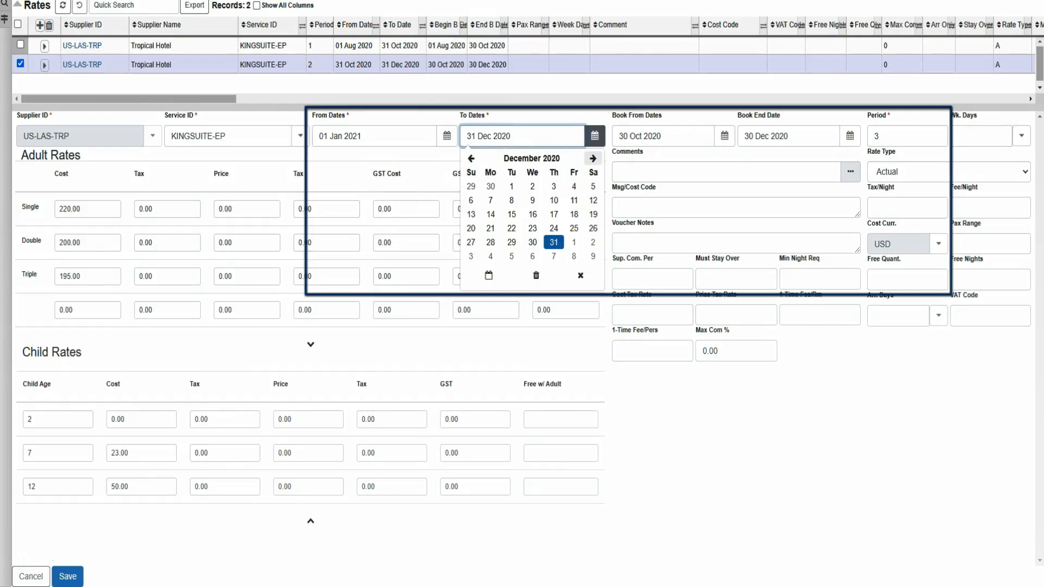
left_click(592, 158)
left_click(592, 159)
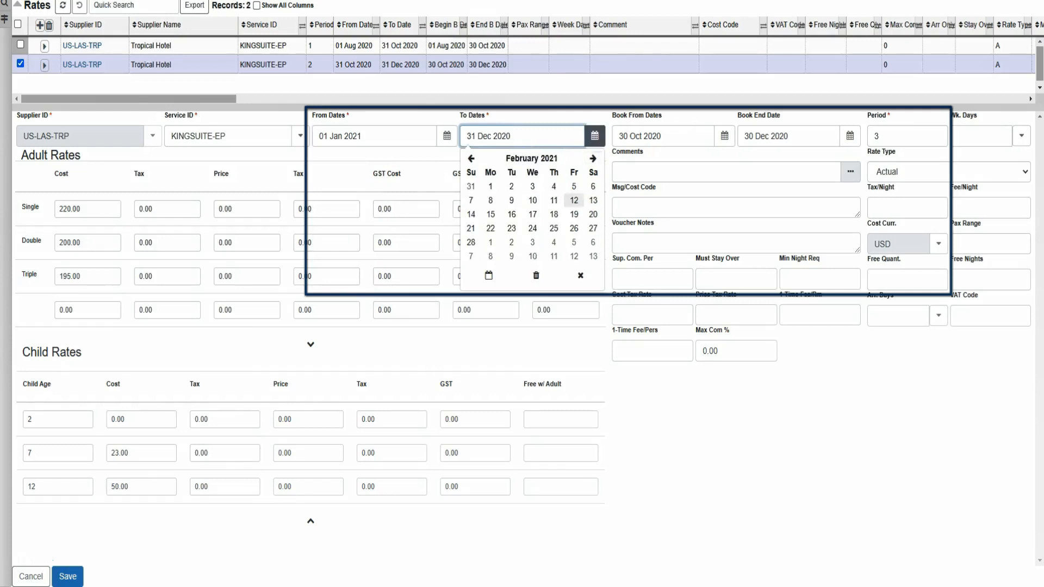
left_click(532, 200)
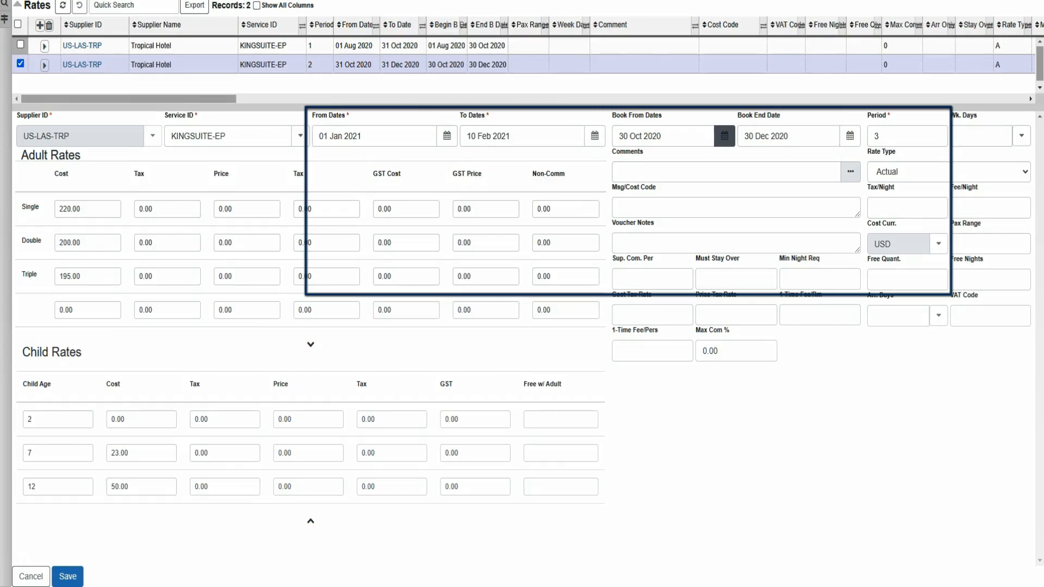
Set the new rate's booking start date to 01 Jan 2021 and its booking end date to 10 Feb 2021.
left_click(724, 136)
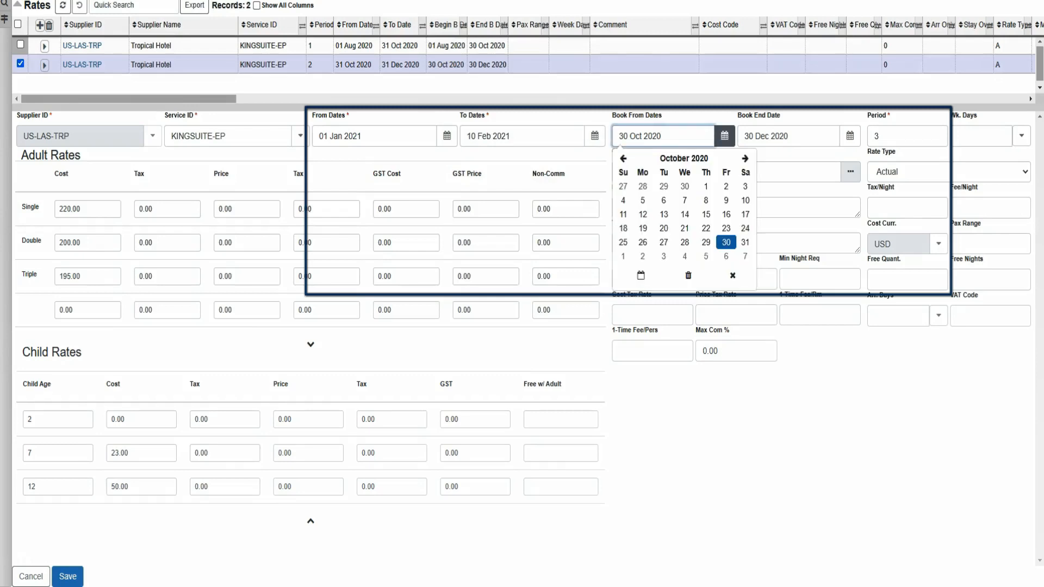
left_click(745, 158)
left_click(744, 158)
left_click(745, 158)
left_click(726, 186)
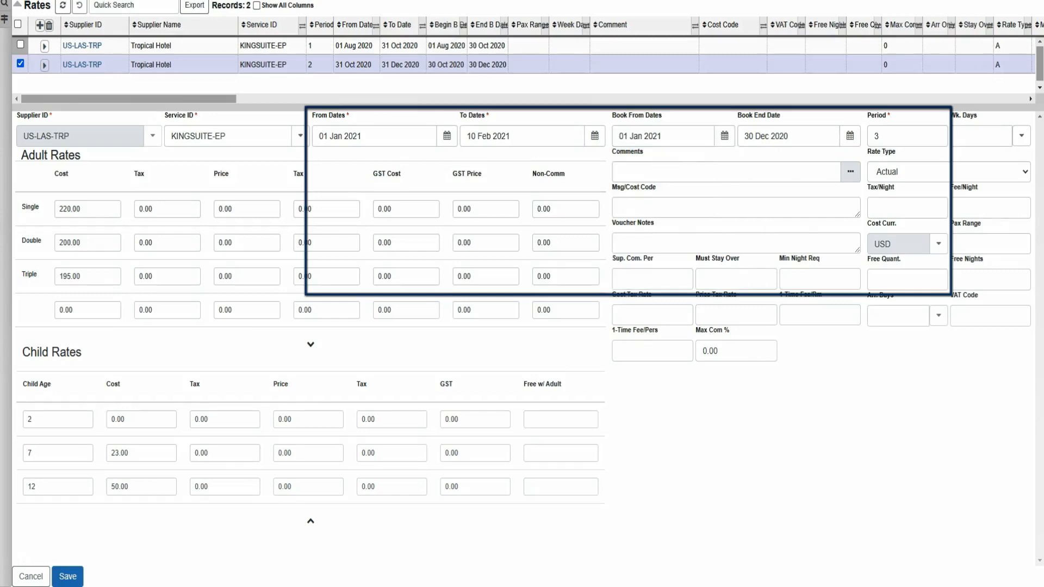
left_click(849, 136)
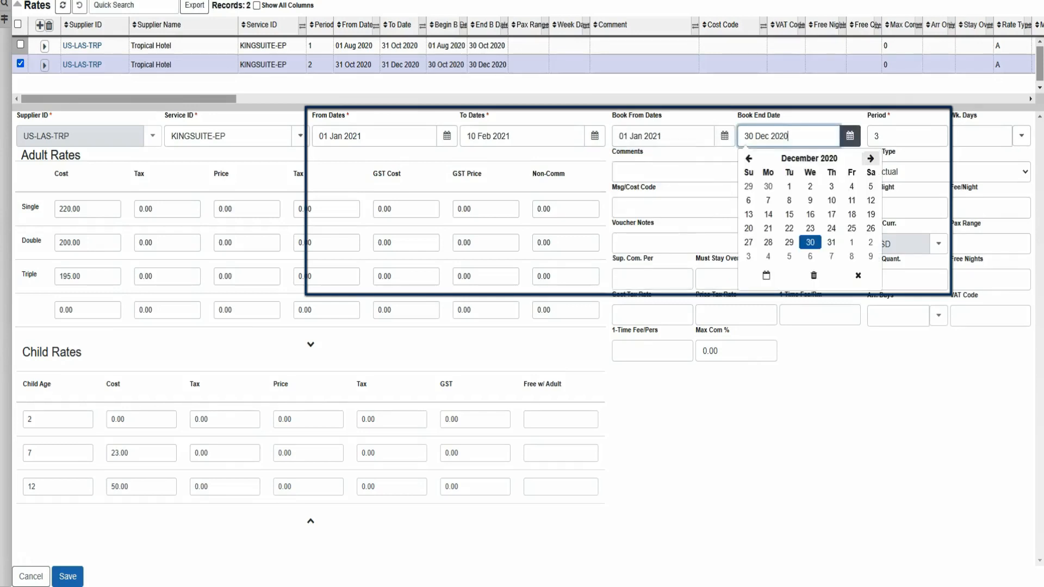
left_click(871, 158)
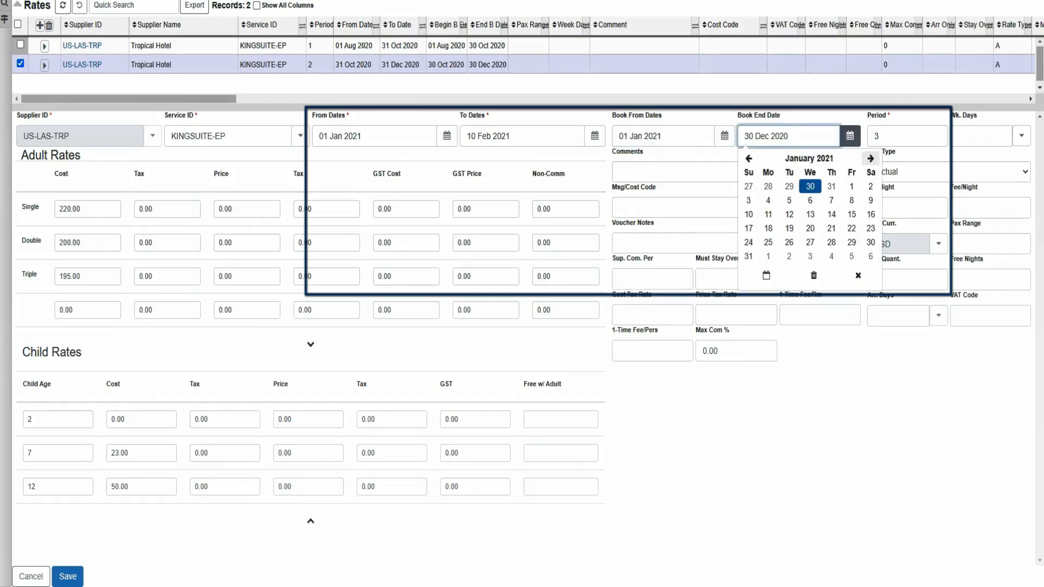
left_click(870, 159)
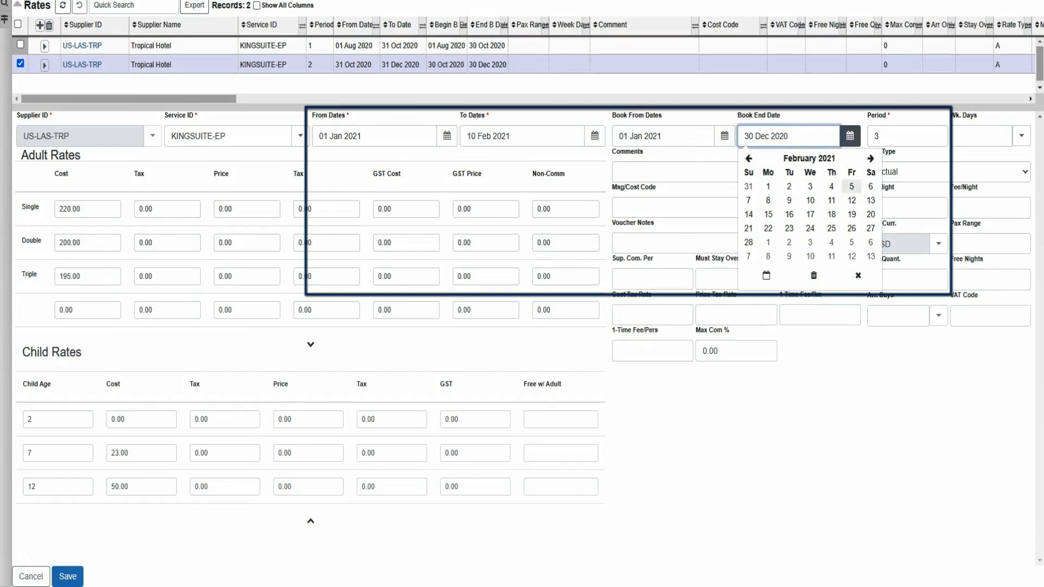
left_click(810, 200)
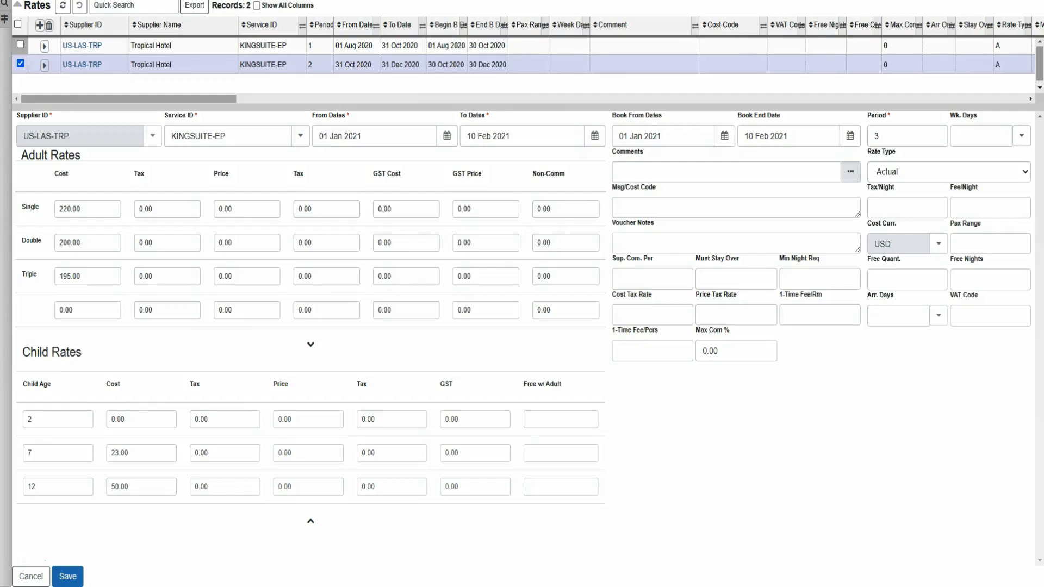
Set the adult cost for a Single room in the new rate to 180.00.
left_click(80, 208)
left_click(244, 208)
left_click(84, 208)
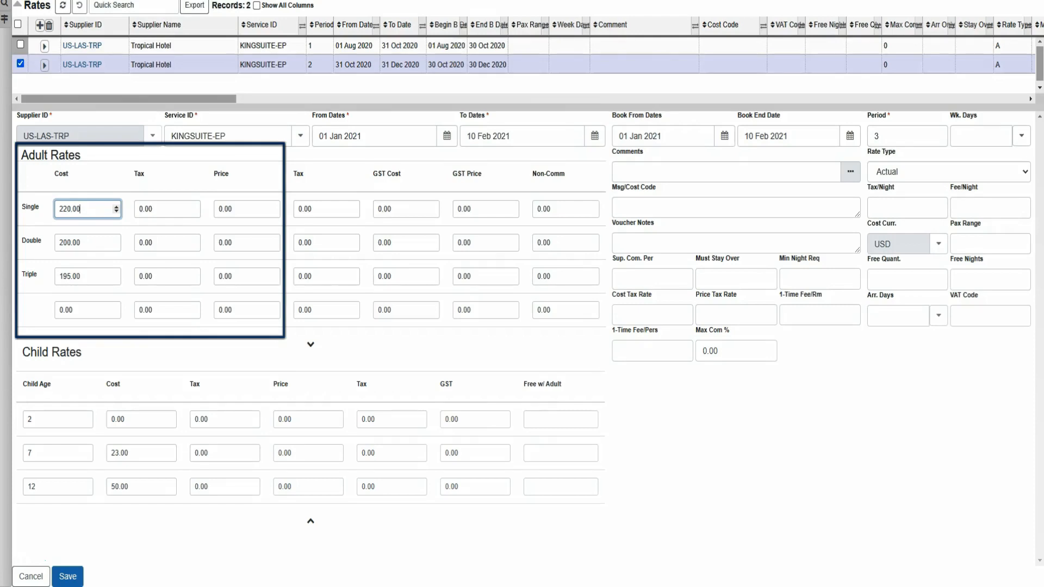
key("BackSpace")
key("BackSpace")
key("BackSpace")
key("BackSpace")
key("BackSpace")
key("BackSpace")
type("180.00")
Set the adult cost to 175.00 for Double and 163.00 for Triple.
left_click_drag(85, 243, 58, 243)
type("175.00")
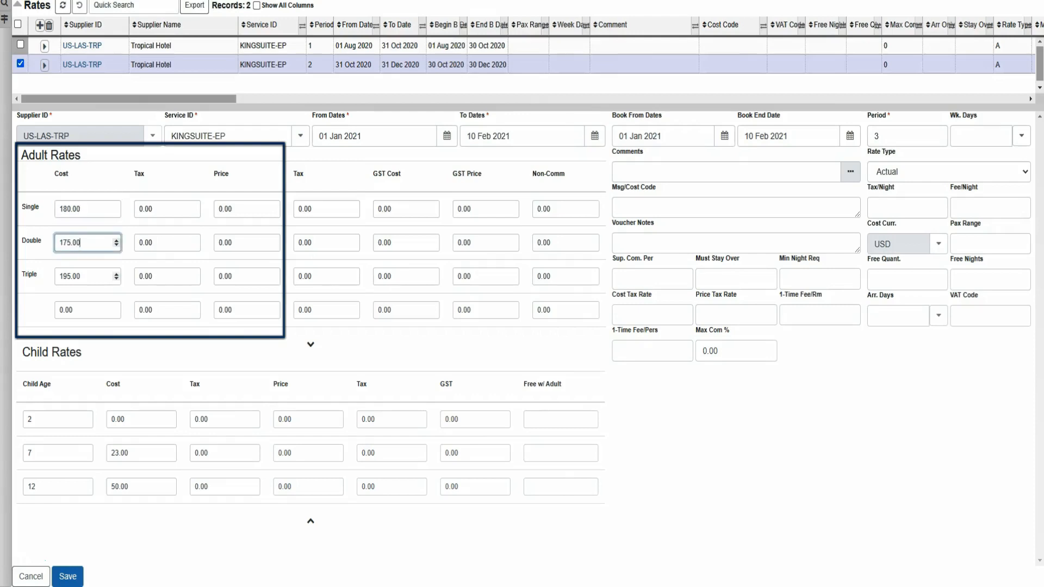
left_click(80, 276)
type("1")
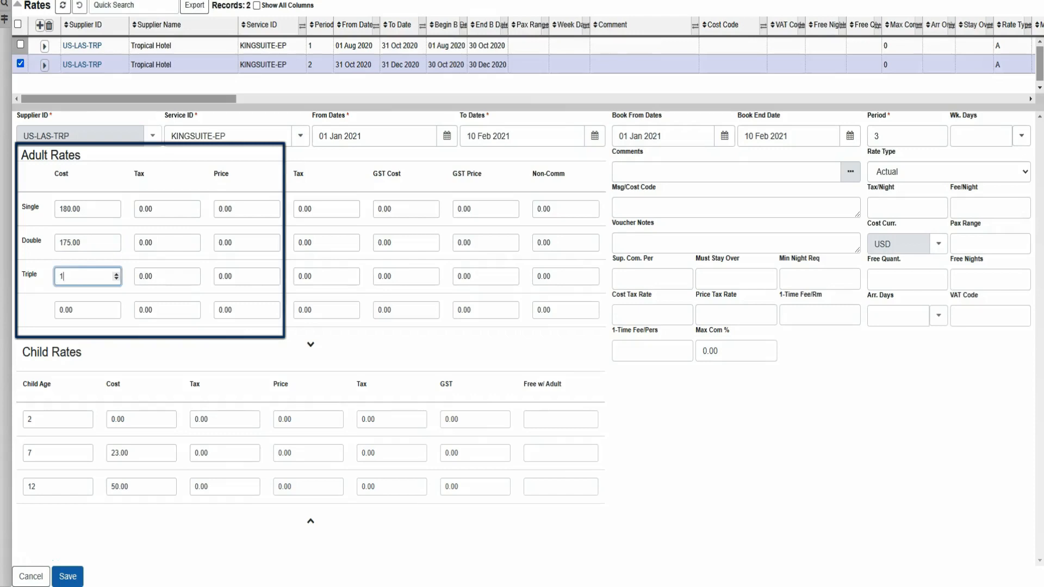
type("63.00")
Set the child cost for age 7 to 15.00 in the new rate.
left_click(58, 419)
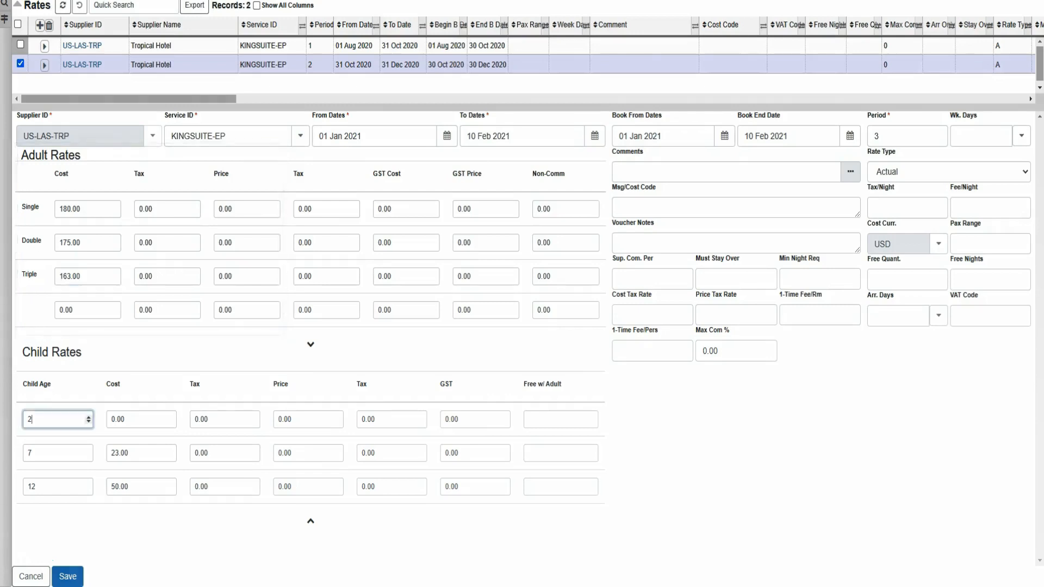
left_click(33, 453)
left_click(37, 487)
left_click(58, 419)
left_click(141, 419)
key("ctrl+a")
left_click(58, 453)
double_click(120, 452)
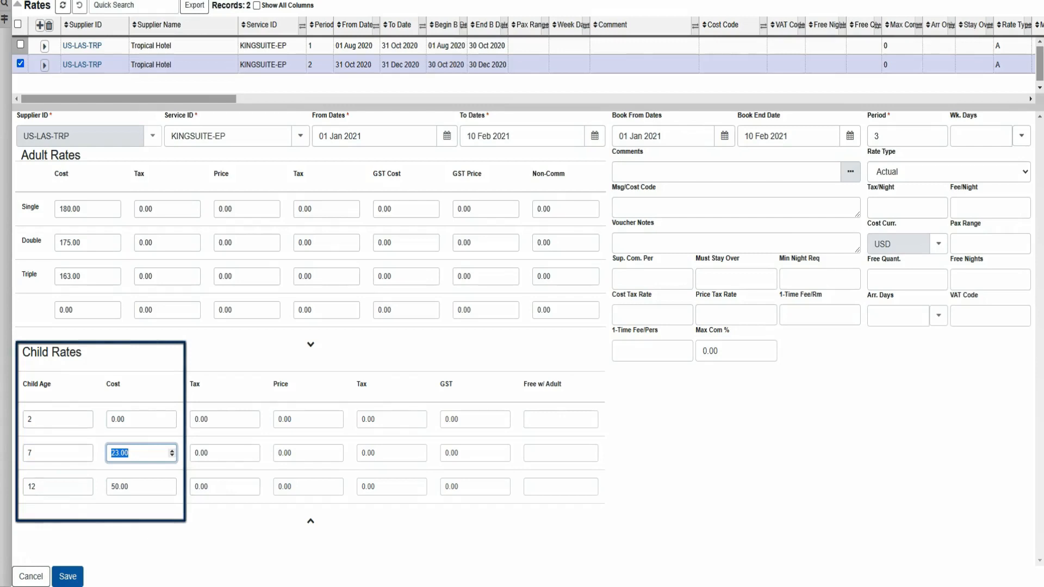
type("15.00")
Set the child cost for age 12 to 25.00 and save the new rate.
double_click(42, 486)
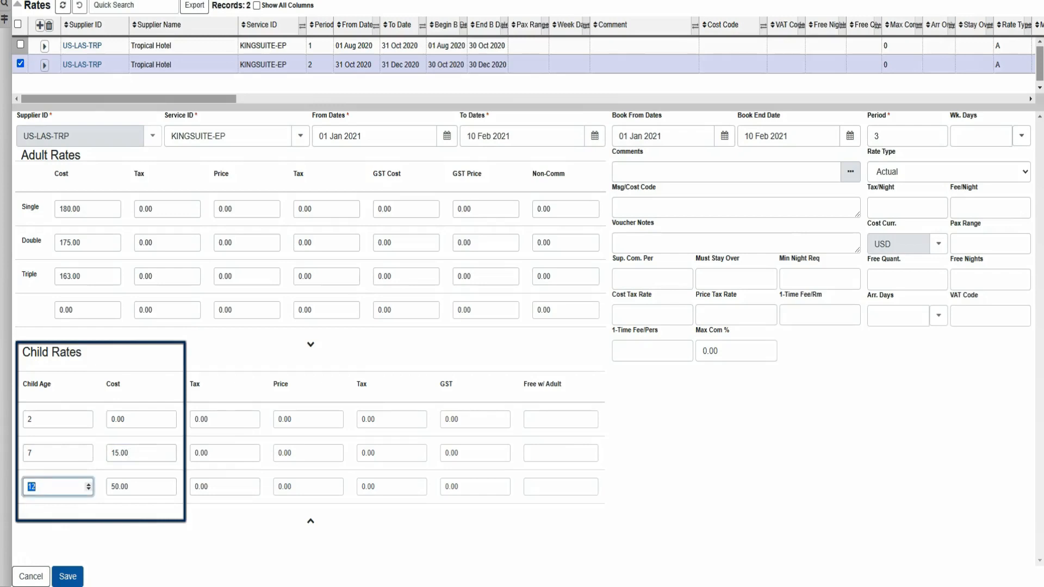
key("Tab")
type("25.")
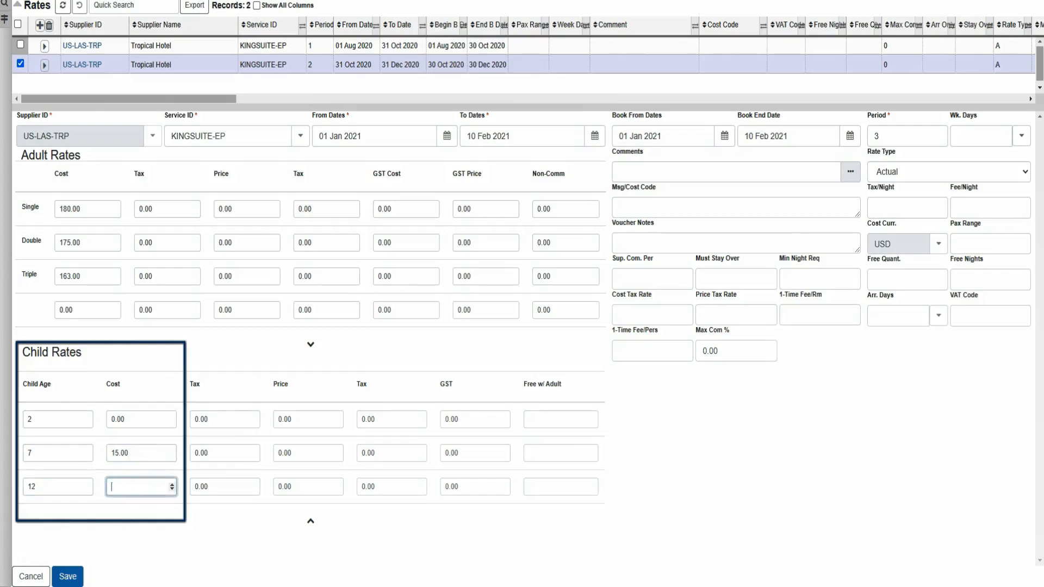
type("00")
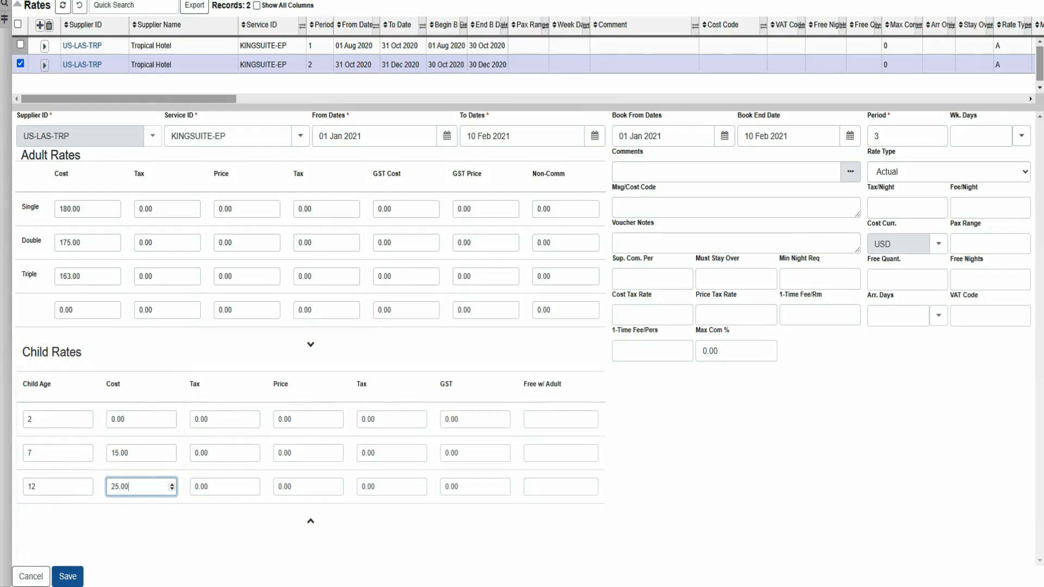
left_click(67, 576)
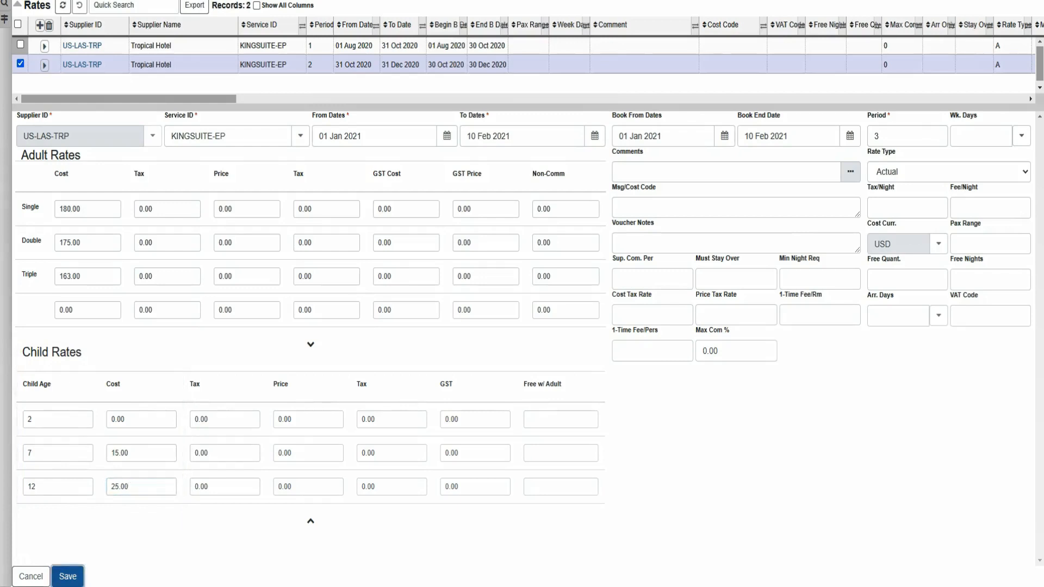